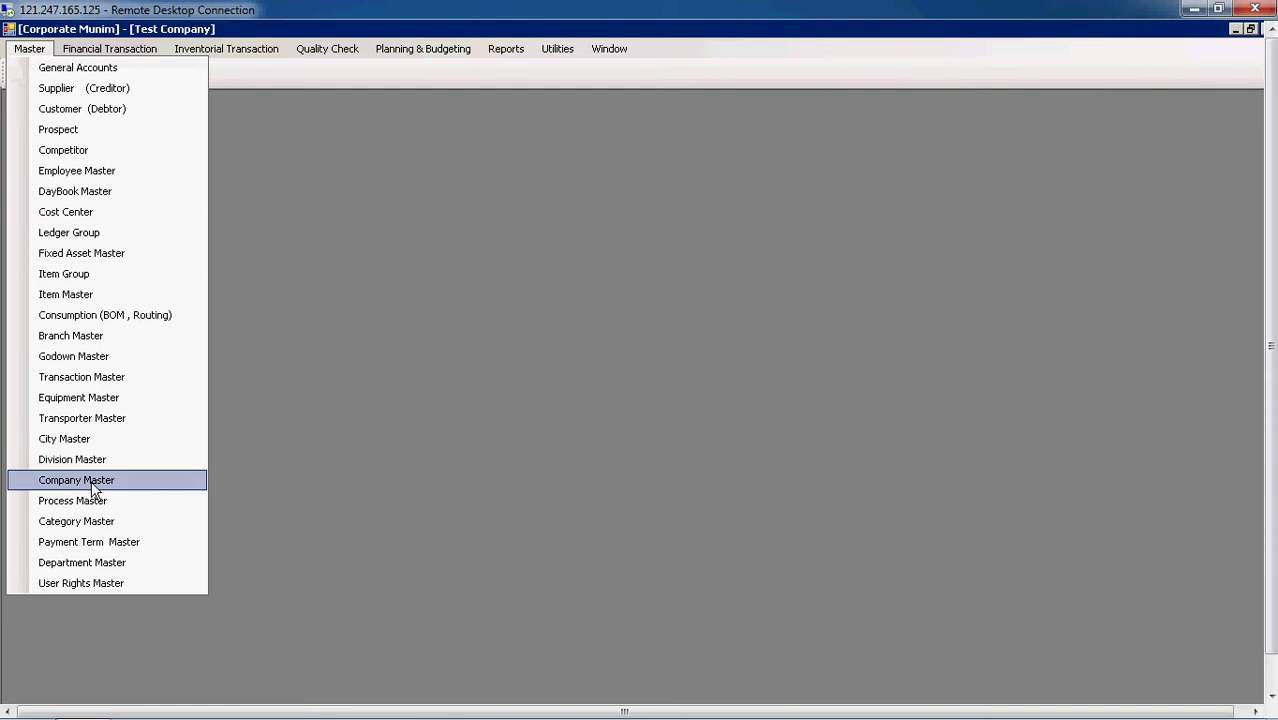
- Open the NT COMPANY NAME record in Company Master for editing and bring up its batch selection auto-search settings
left_click(91, 487)
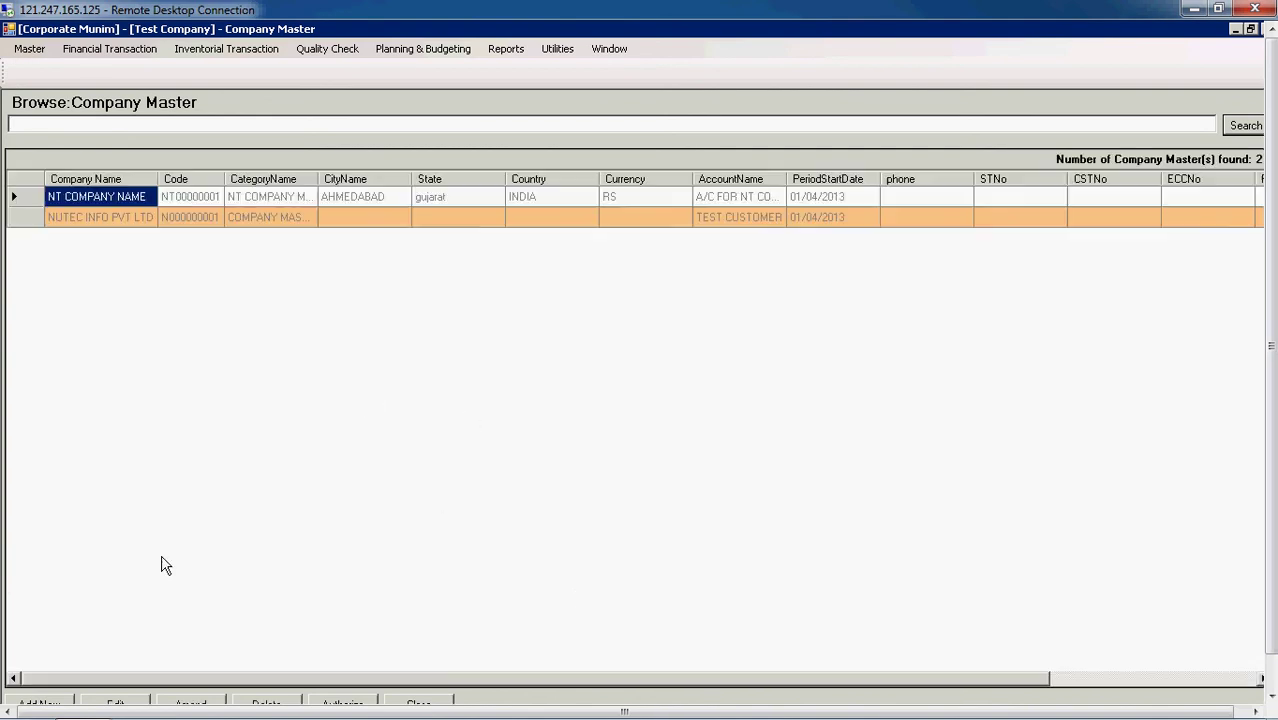
left_click(108, 702)
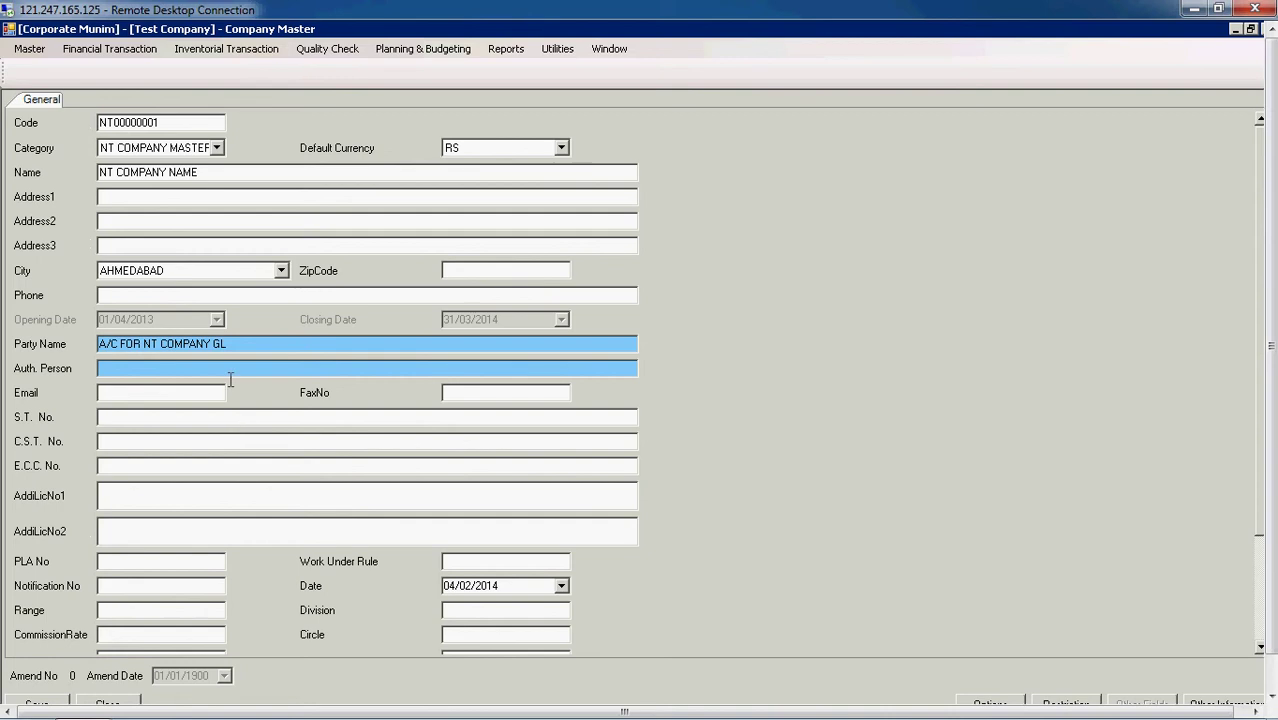
left_click(1262, 648)
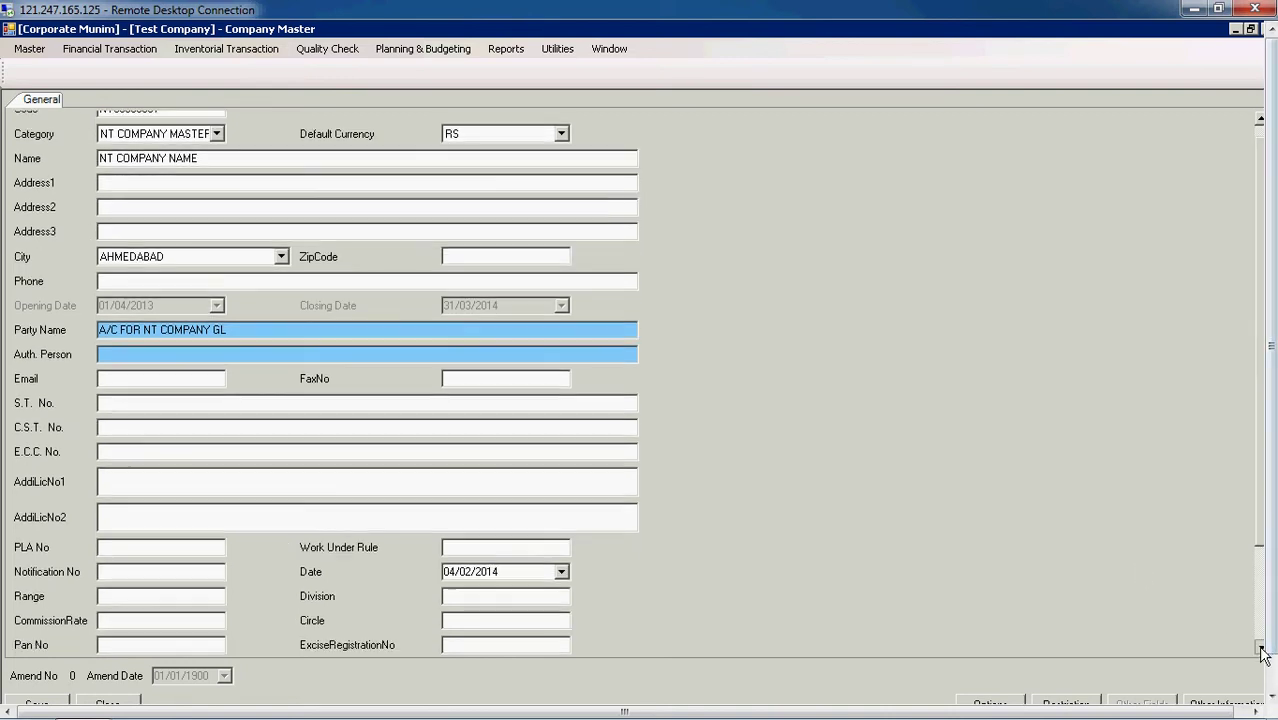
left_click(1262, 648)
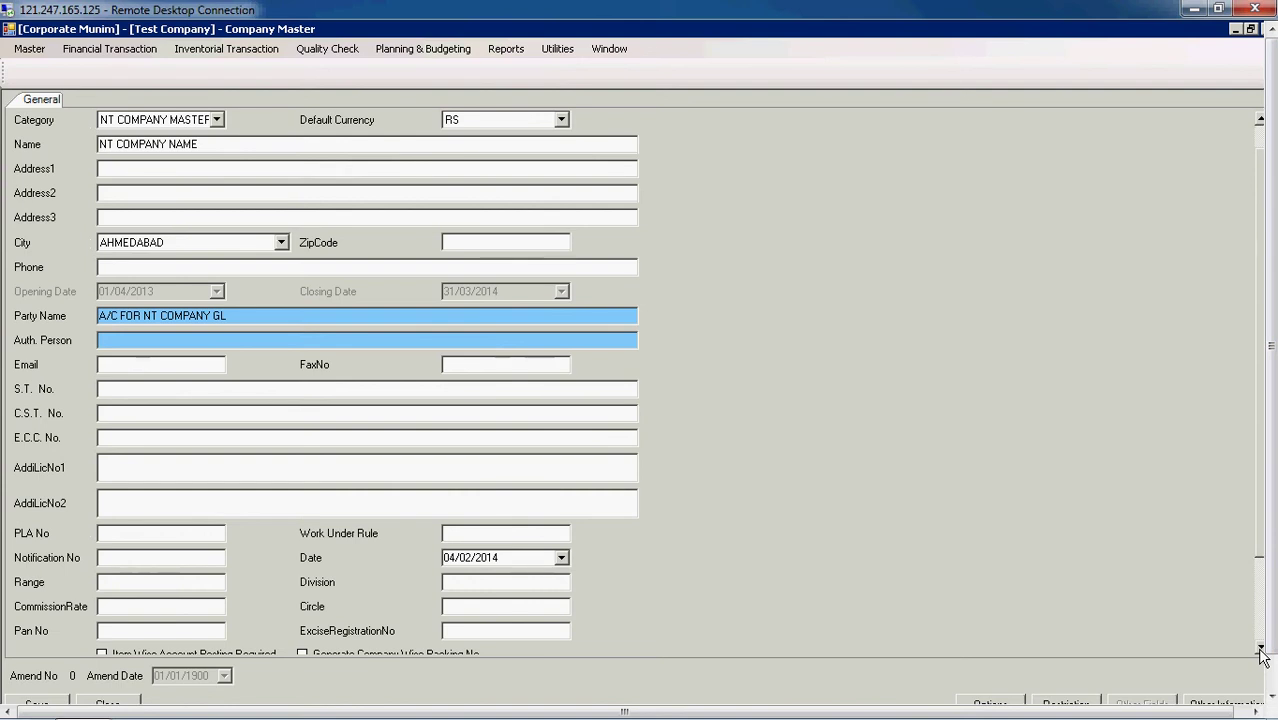
left_click(1262, 650)
left_click(1262, 650)
left_click(1262, 650)
left_click(1262, 650)
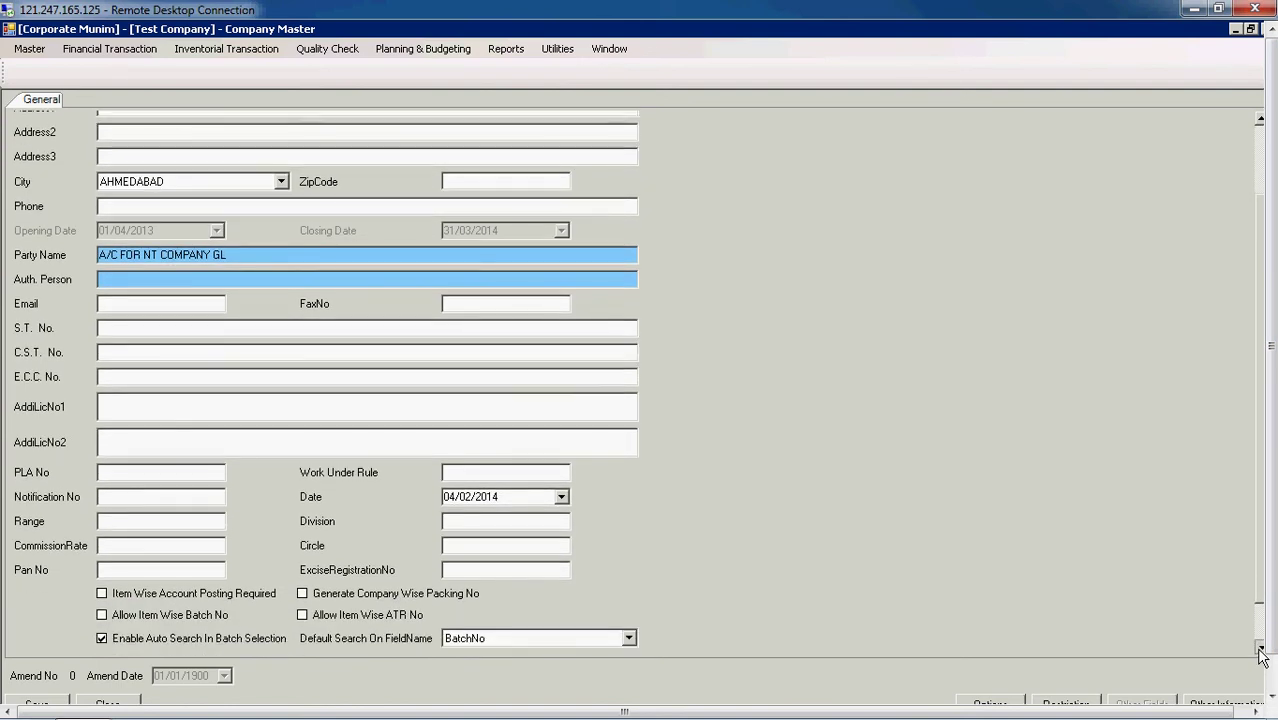
left_click(1262, 650)
left_click(1262, 650)
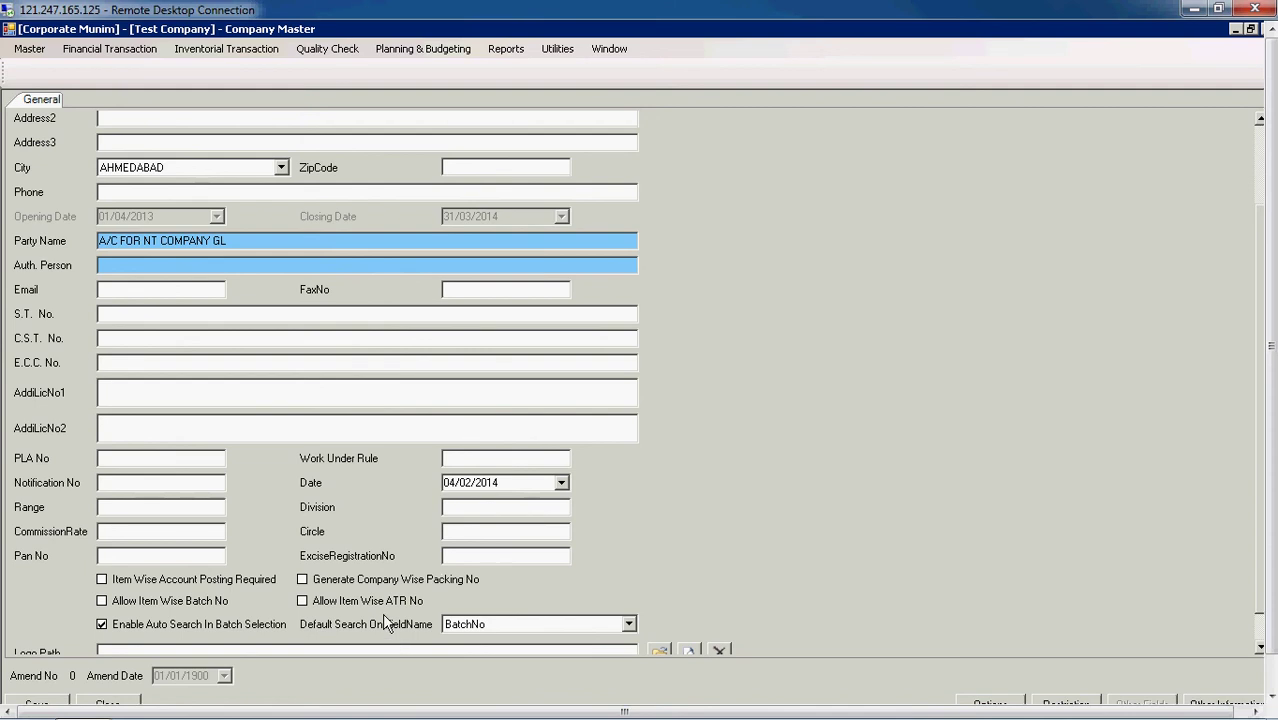
- Review the Default Search On FieldName choices, keep BatchNo, and save the company record
left_click(629, 624)
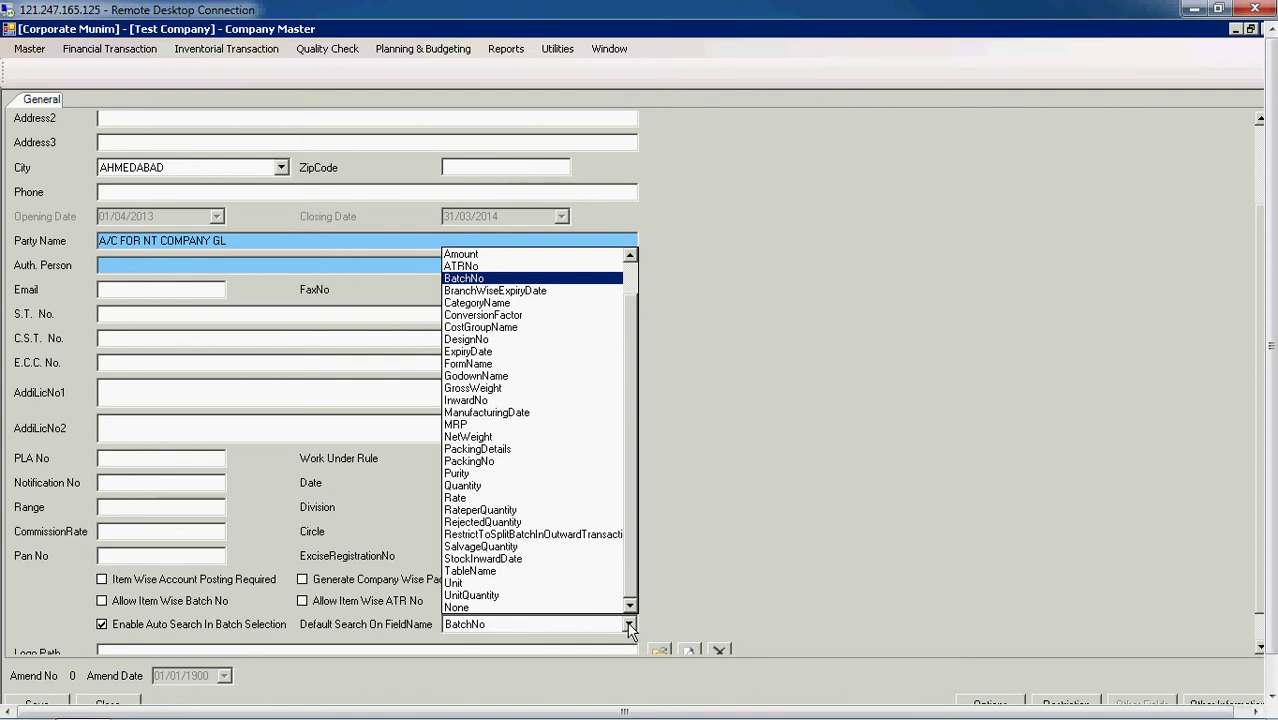
left_click(630, 626)
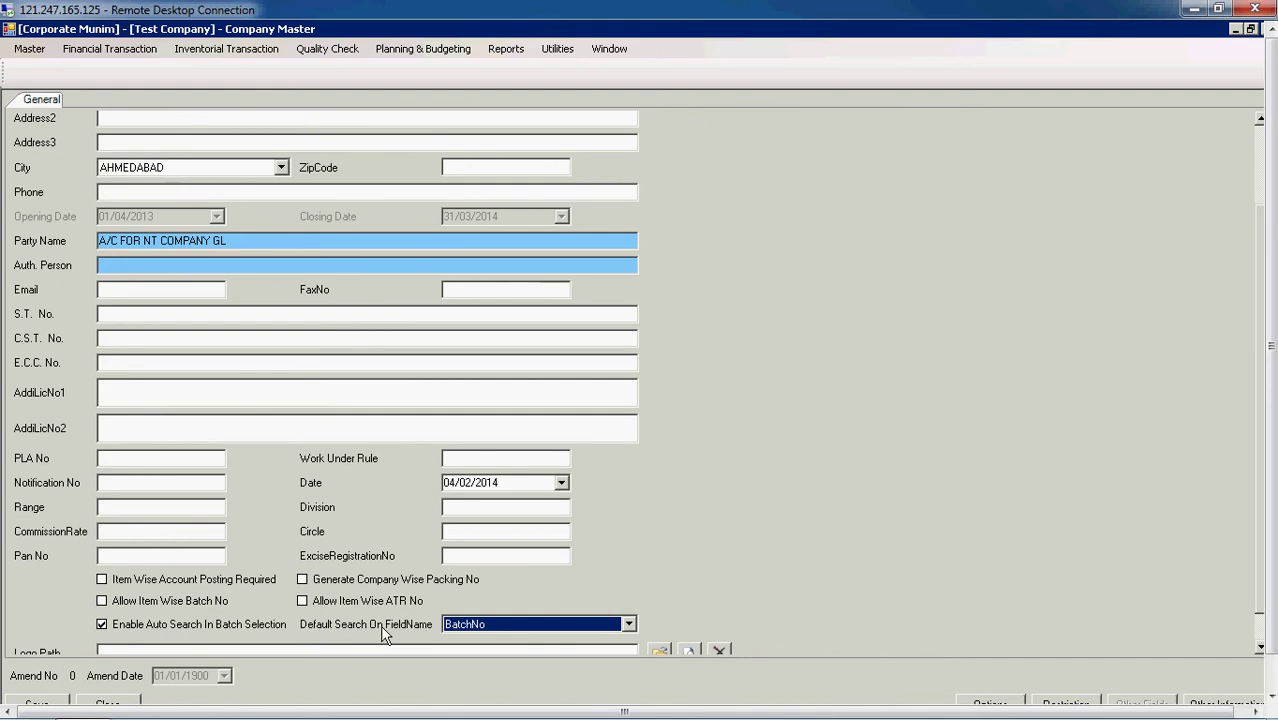
left_click(38, 705)
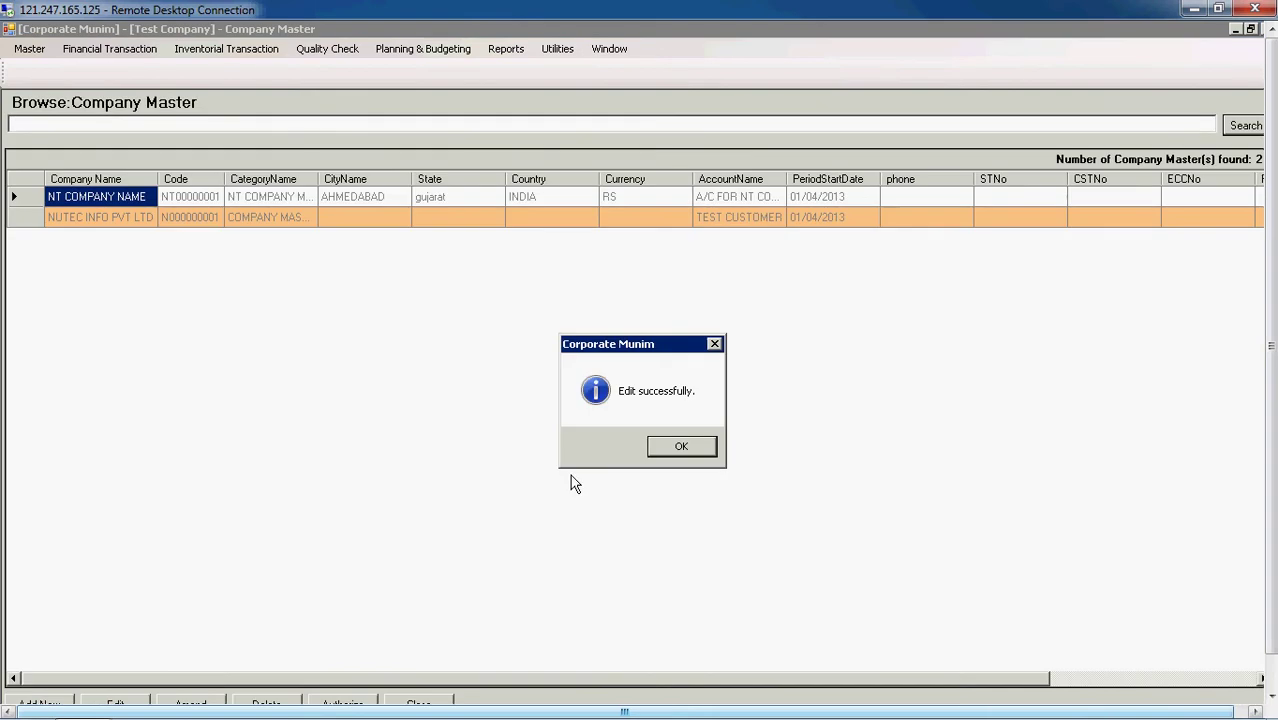
left_click(681, 447)
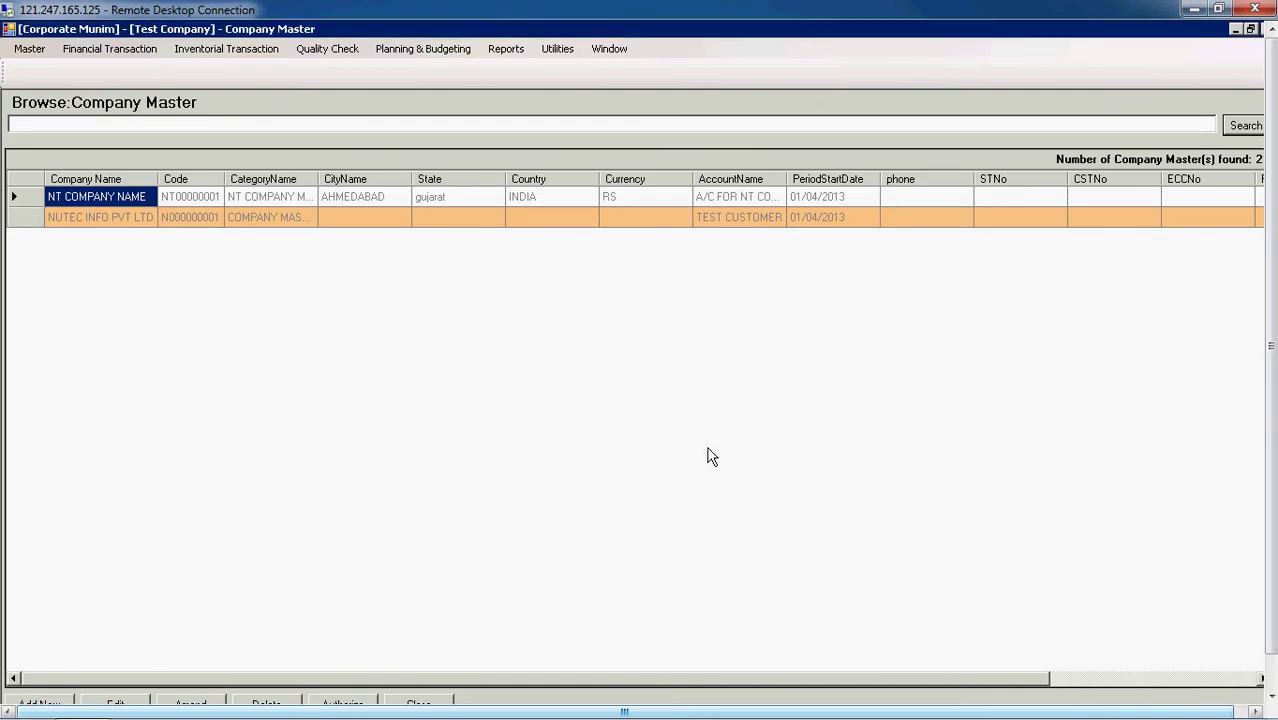
- Start a new sales Delivery Memo for NT COMPANY NAME and set its reference number to 2
left_click(240, 54)
mouse_move(250, 76)
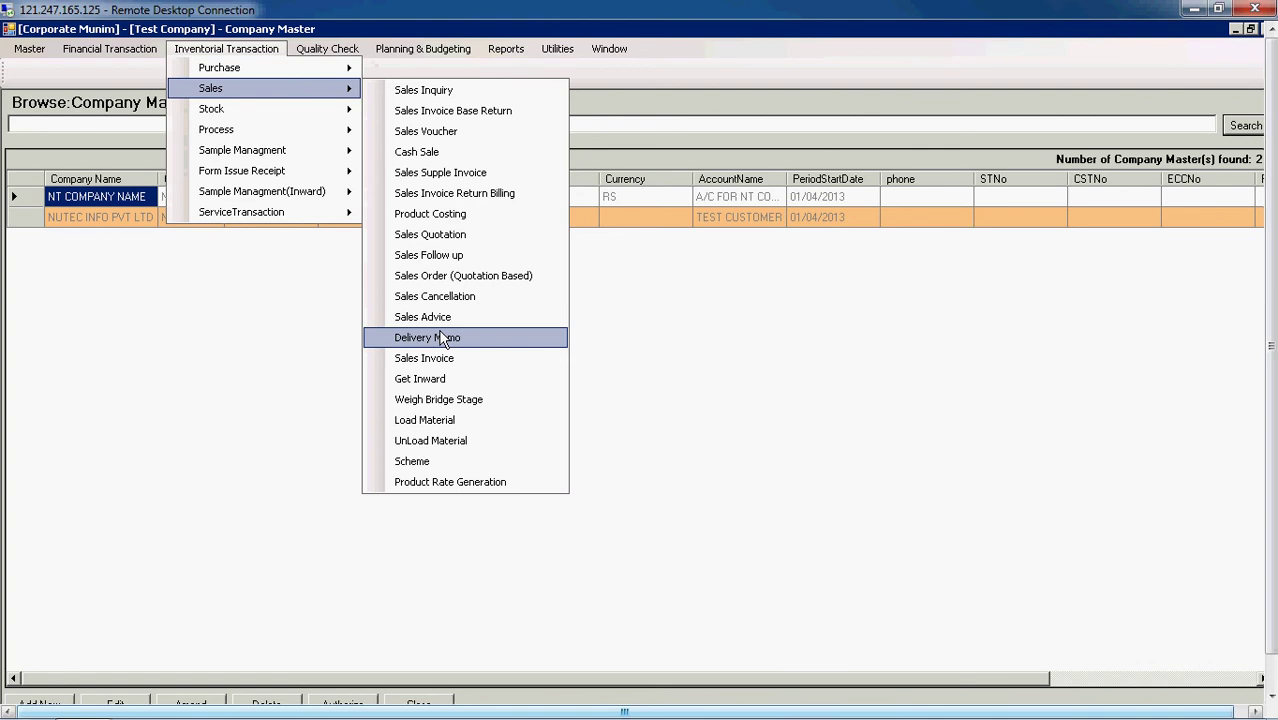
left_click(441, 337)
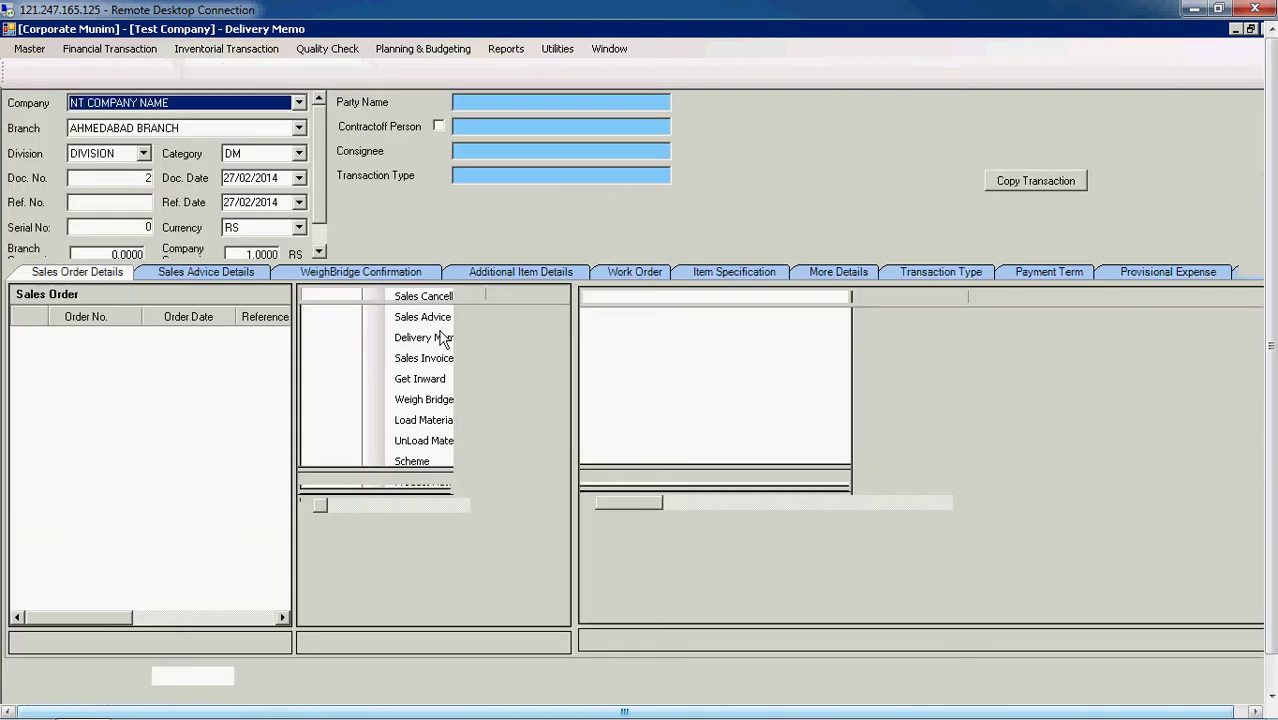
key("Tab")
key("Tab")
key("Tab")
key("Tab")
key("Tab")
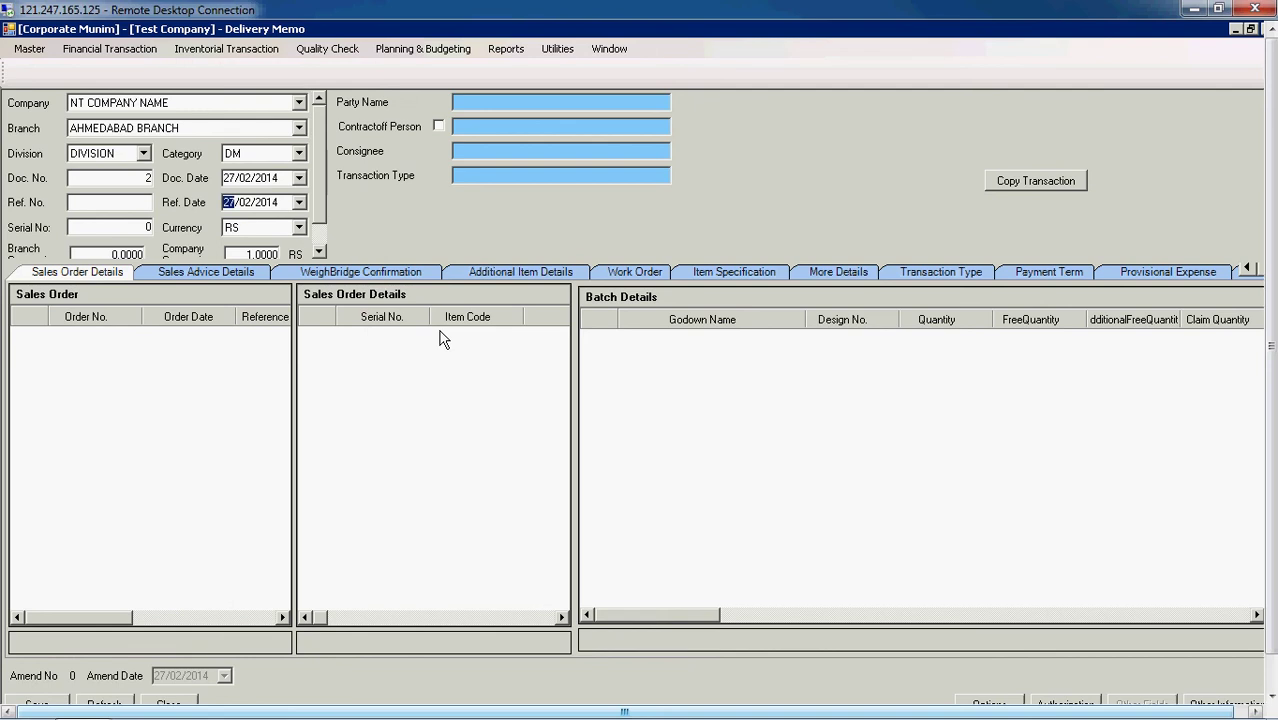
key("shift+Tab")
type("2")
key("Tab")
- Set the memo's branch conversion to 1 and choose NUTEC ENTERPRICE as the party
key("Tab")
key("Tab")
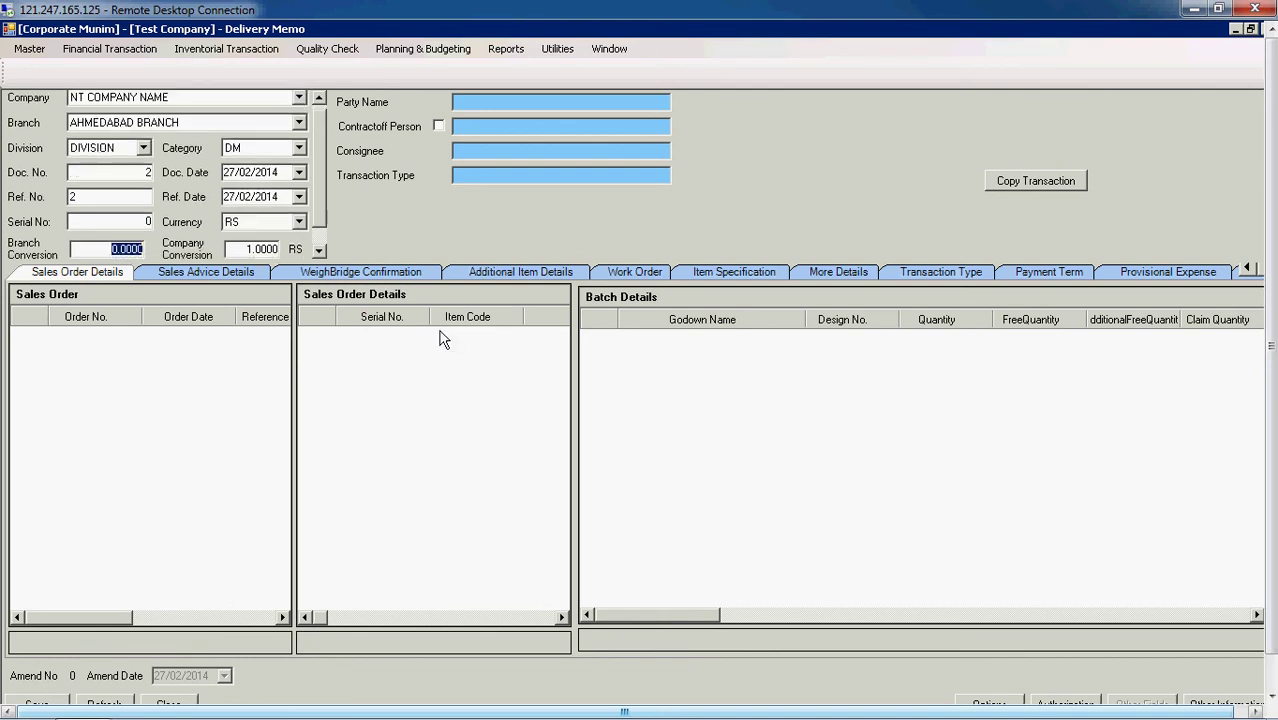
type("1")
key("Tab")
key("Tab")
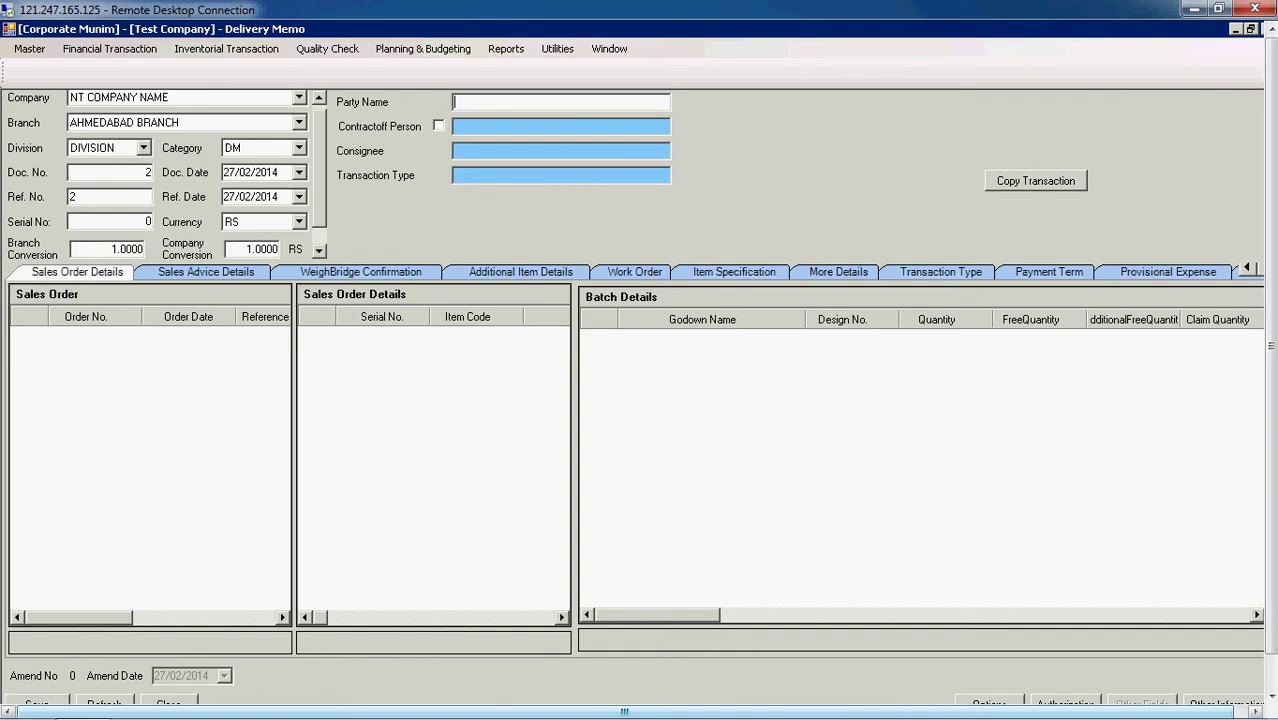
type("nutec")
key("Return")
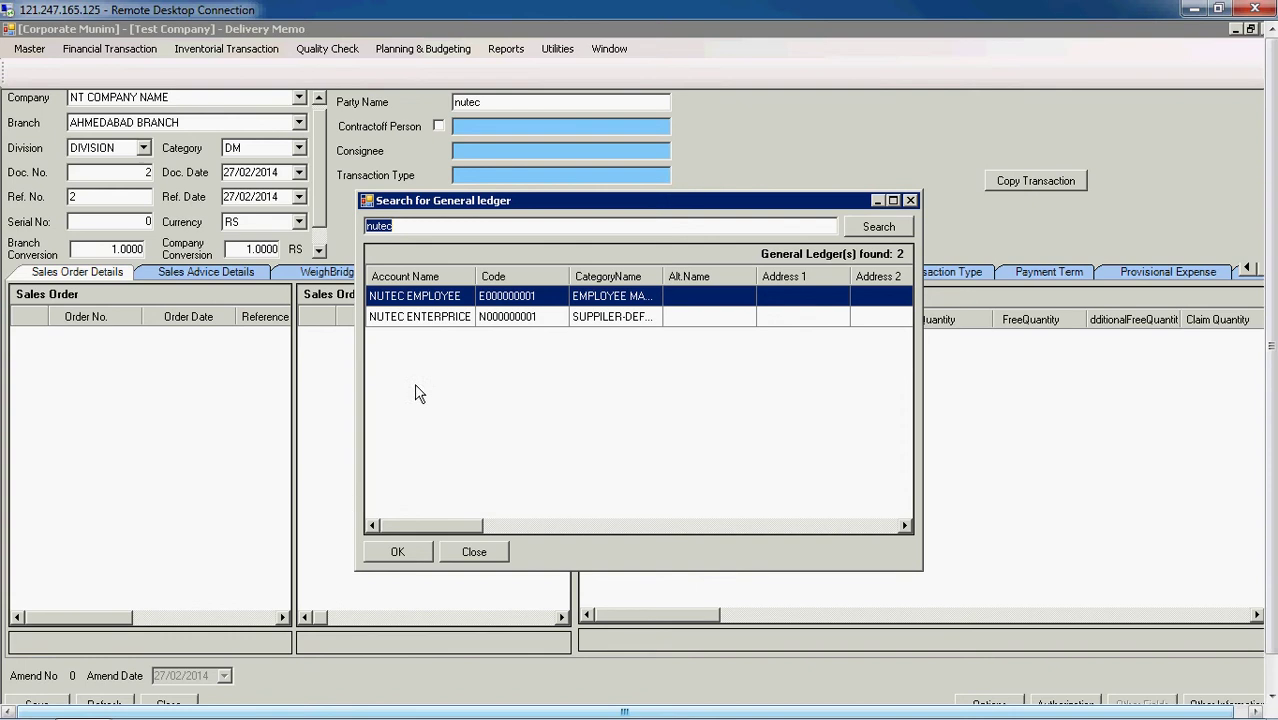
double_click(435, 328)
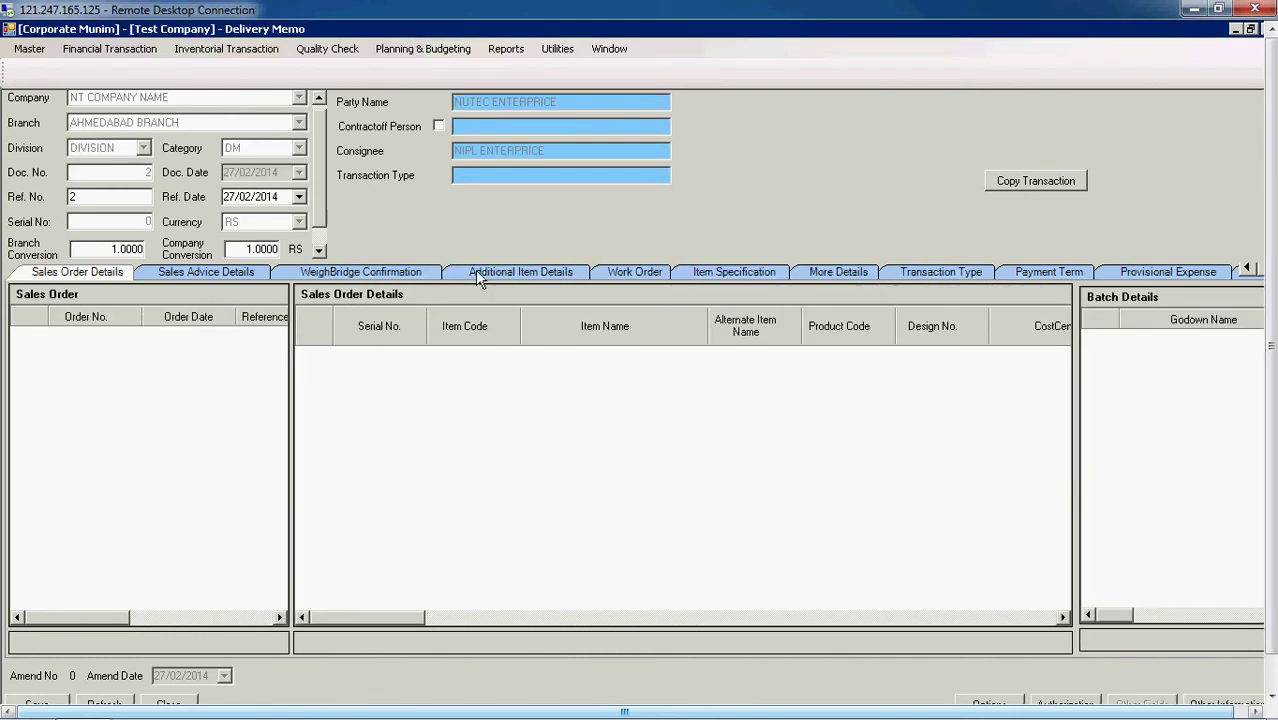
- Add MEDICINE-ITEM as the first additional item of the delivery memo
left_click(475, 270)
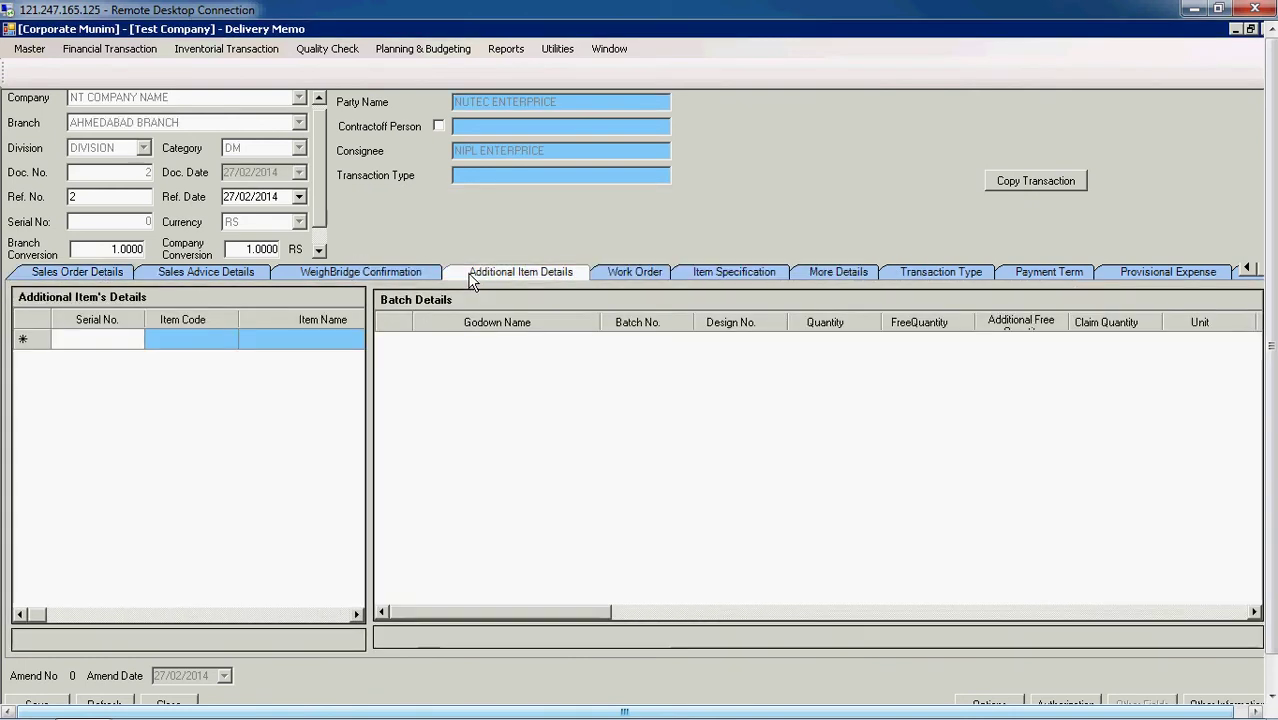
left_click(348, 342)
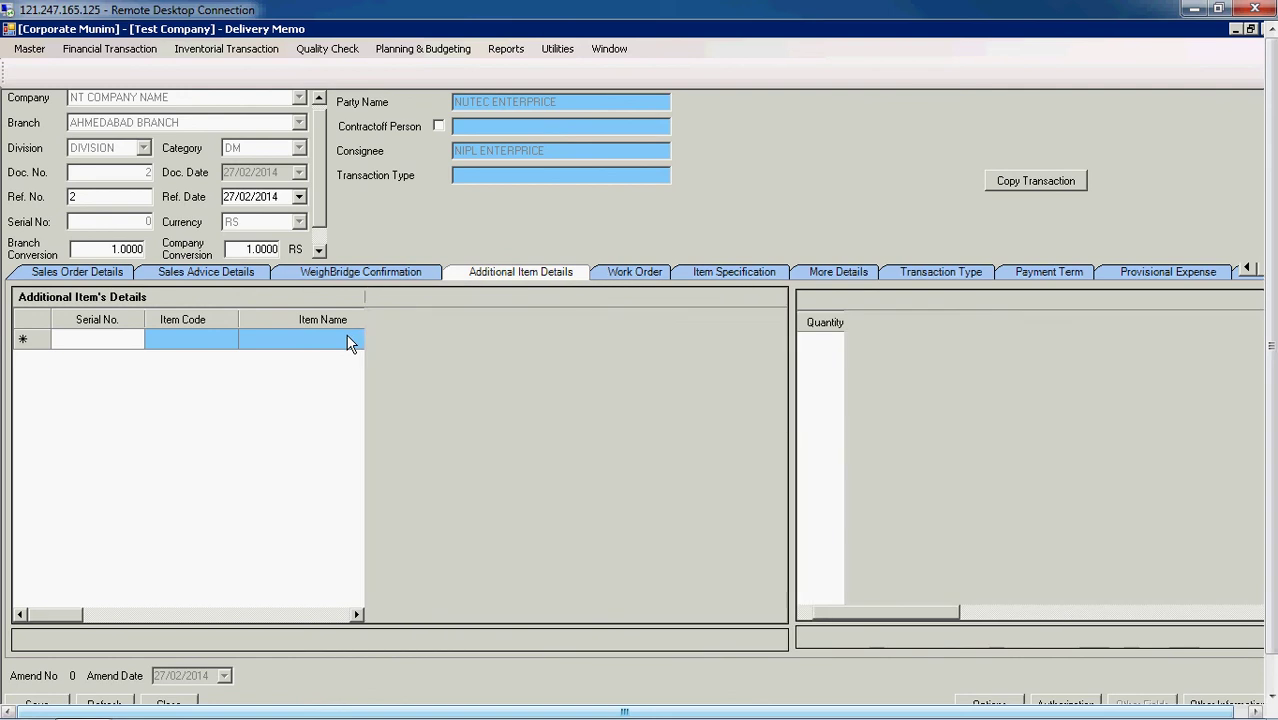
type("med")
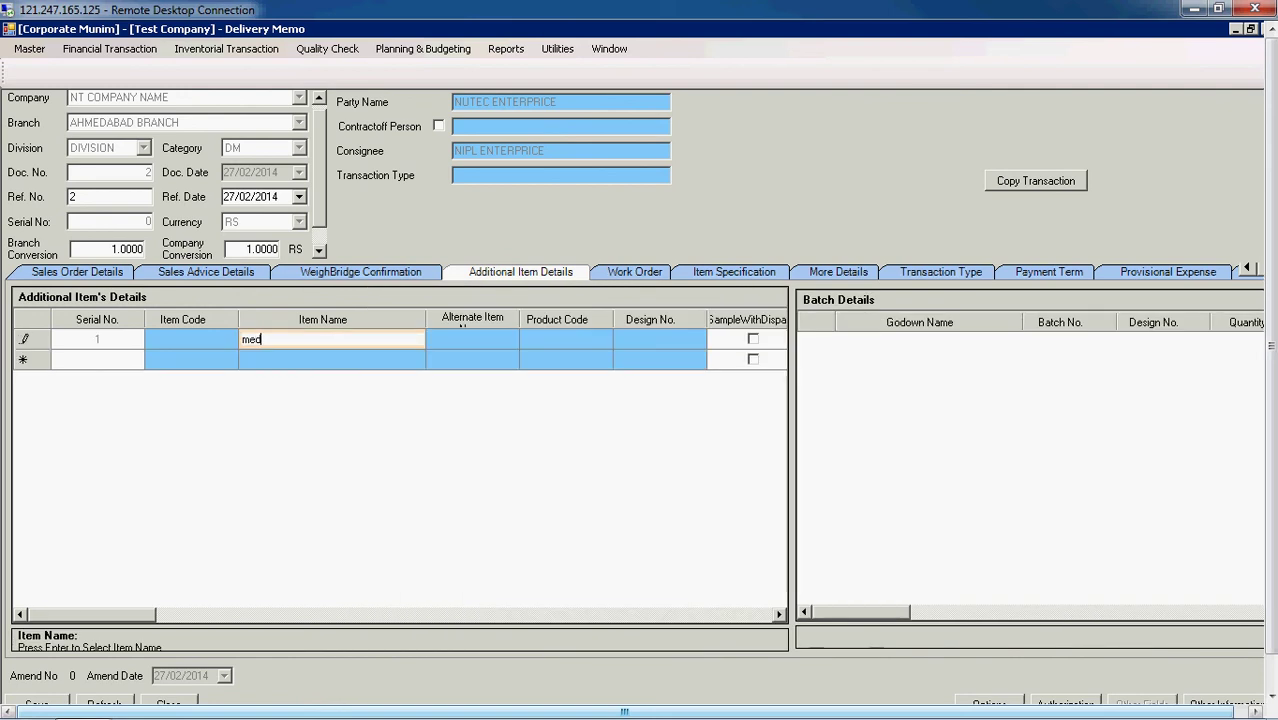
type("i")
key("Return")
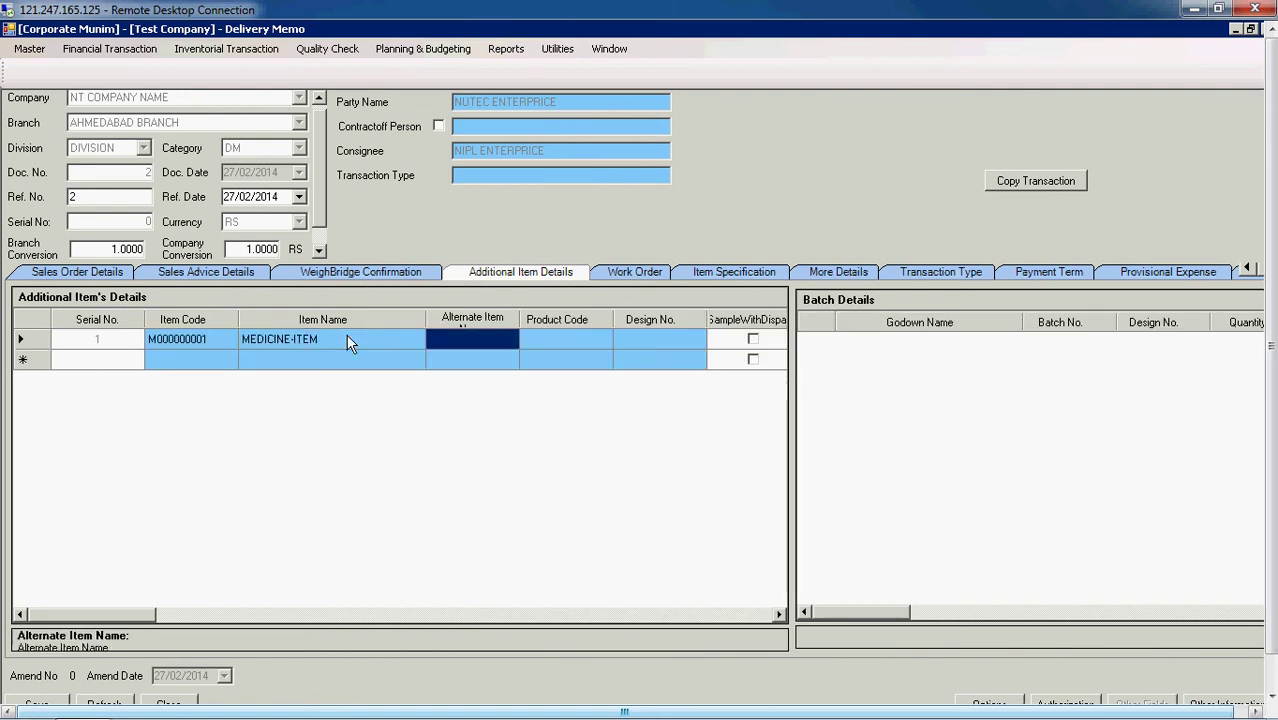
- Set the quantity of MEDICINE-ITEM to 5
key("Return")
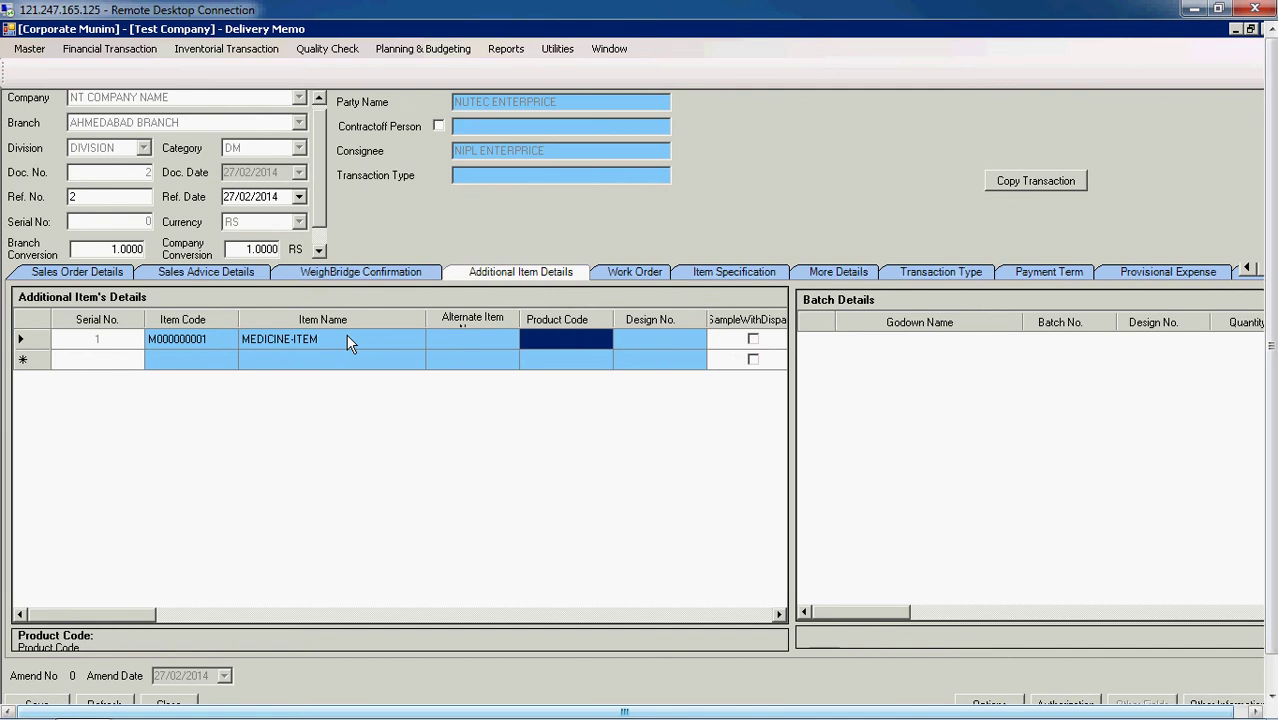
key("Return")
key("Return")
key("Return")
key("Return")
key("Return")
key("shift+Tab")
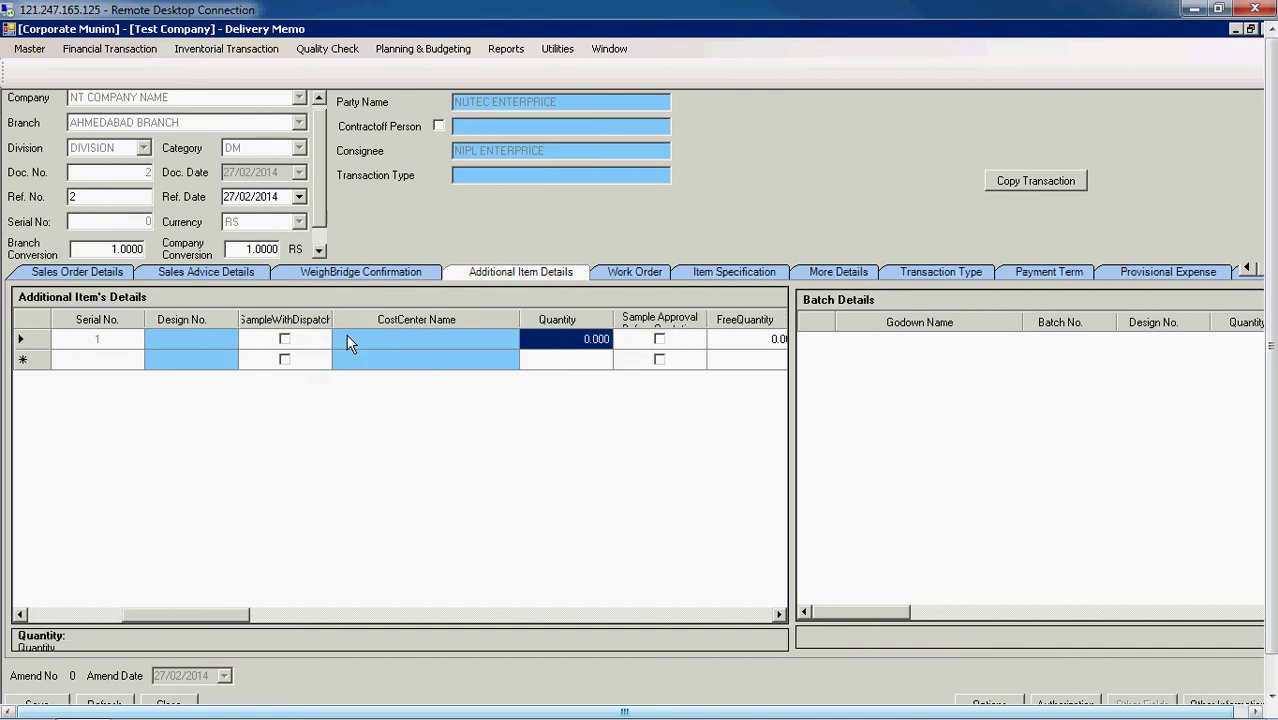
type("5")
key("Return")
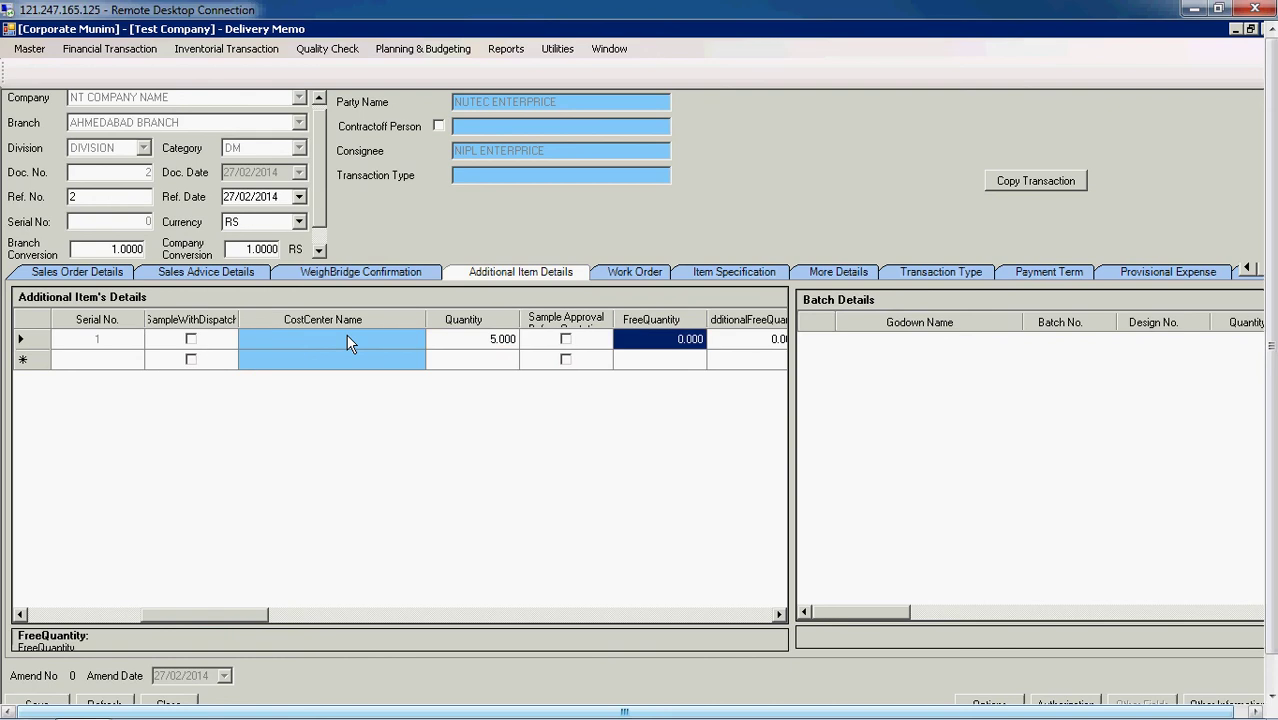
- Open the batch selection for the MEDICINE-ITEM line and search the batches for "batc"
key("Return")
key("Return")
key("Return")
key("Return")
key("Return")
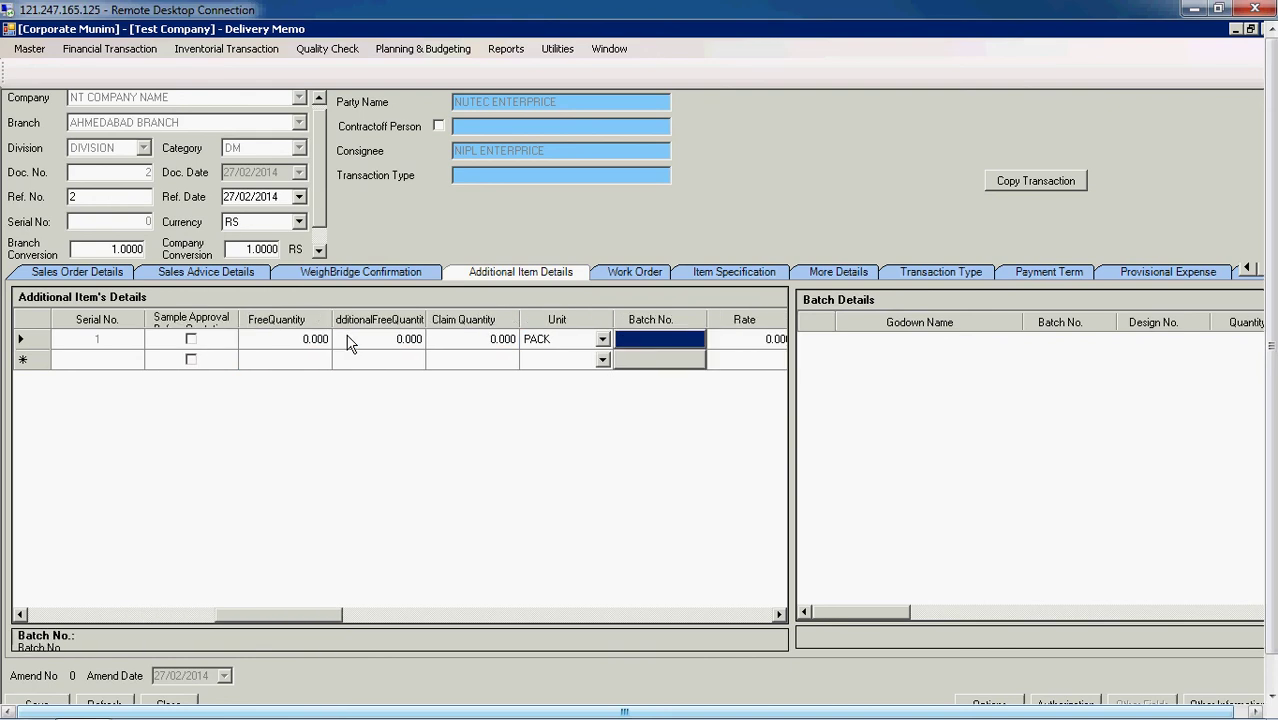
key("Left")
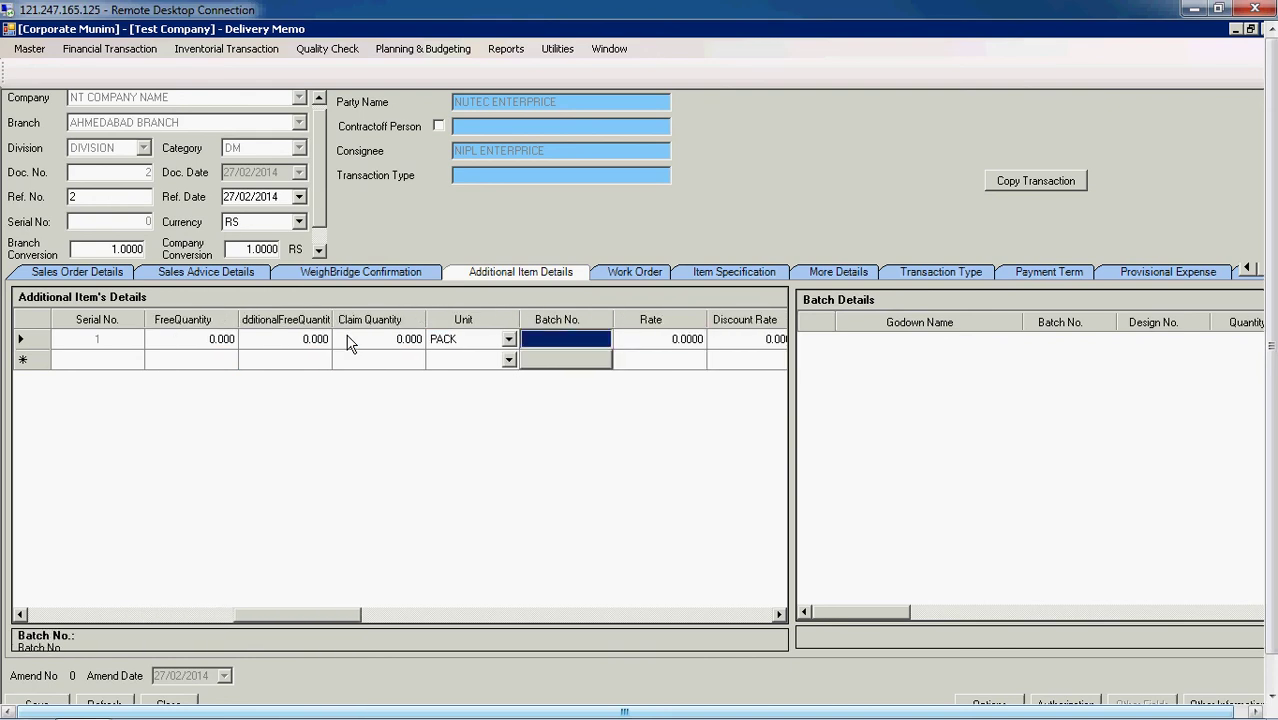
key("F2")
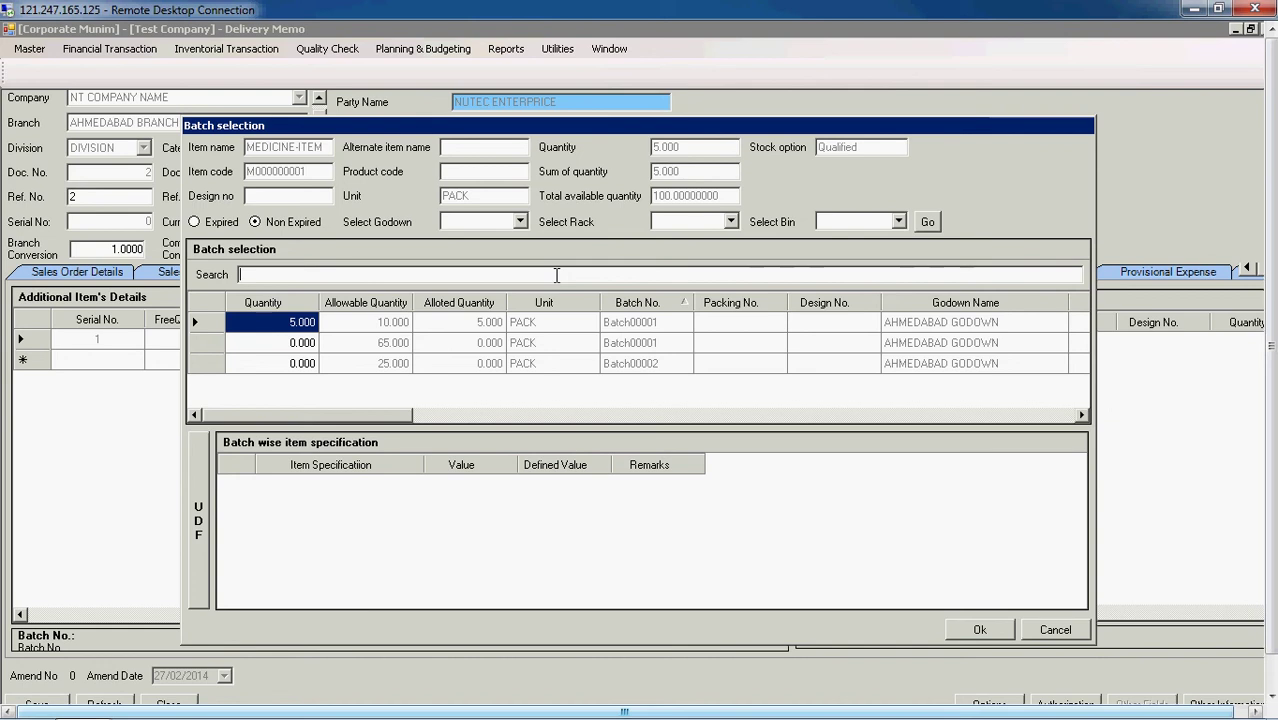
type("ba")
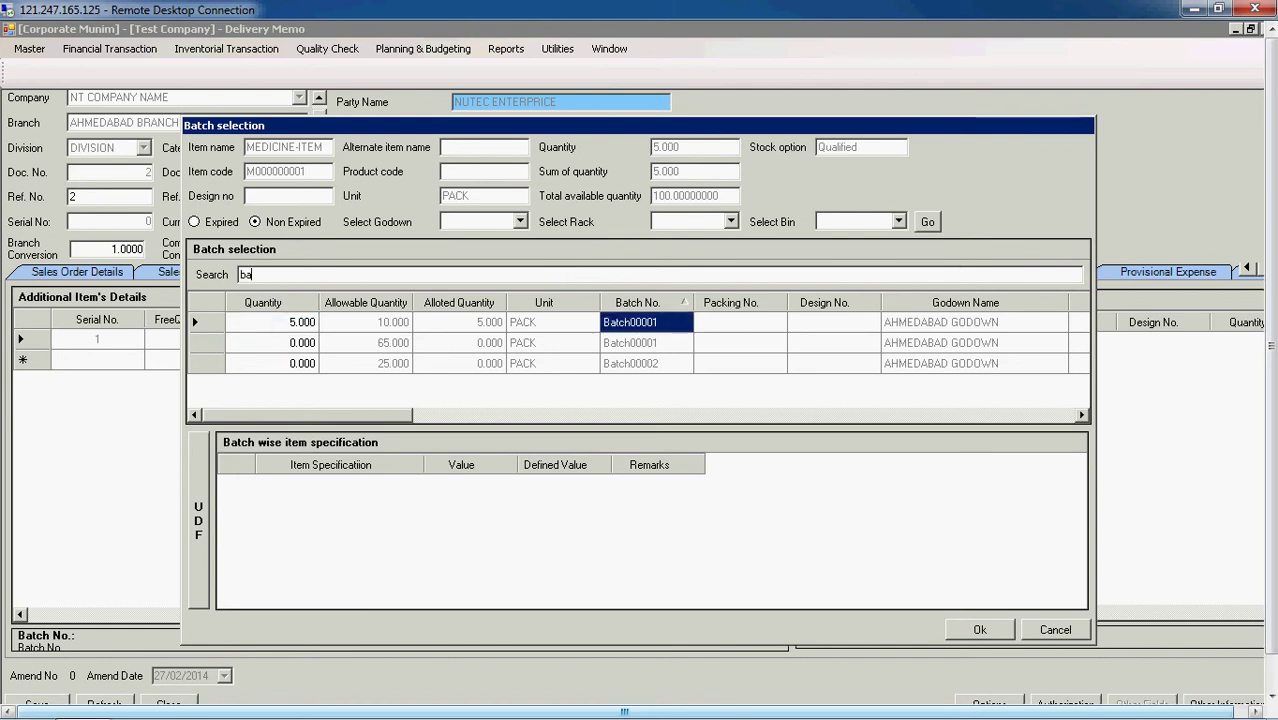
type("tc")
- Set the quantity taken from the first Batch00001 row to 0
left_click(283, 322)
left_click(282, 322)
type("0")
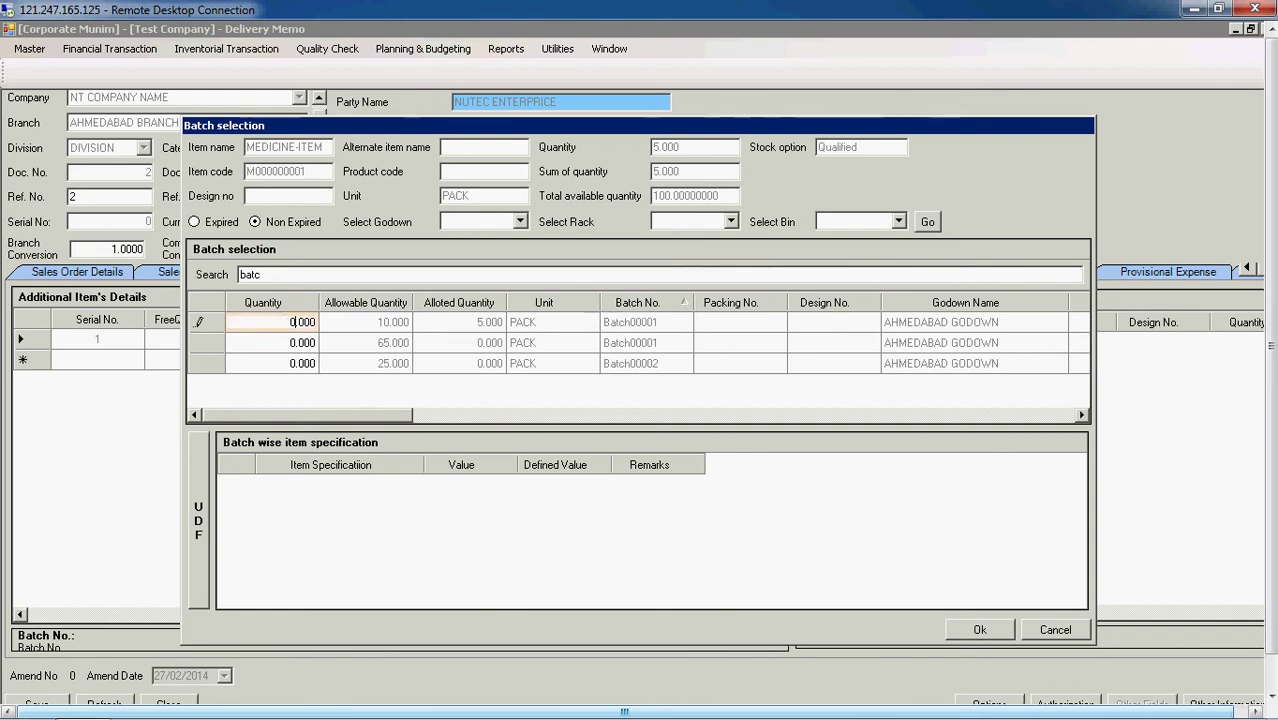
key("Tab")
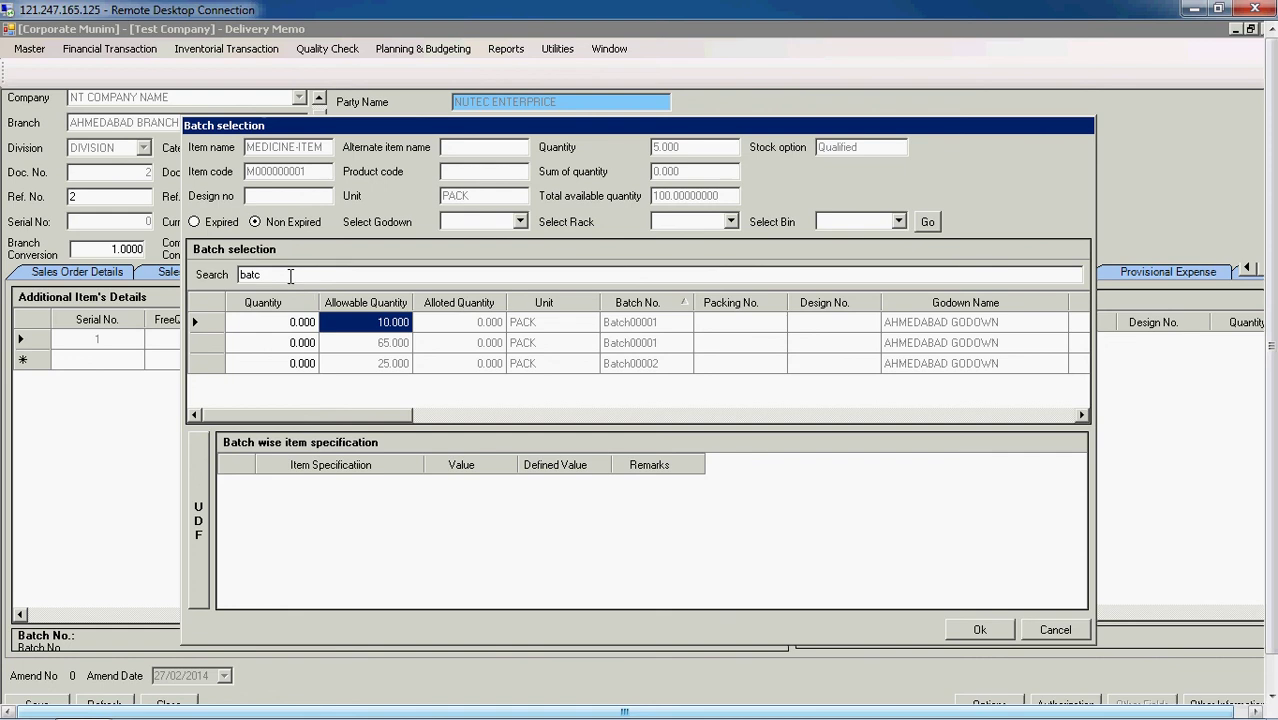
- Search the batch list for "batch00002" to locate that batch's row
left_click(290, 275)
type("batch")
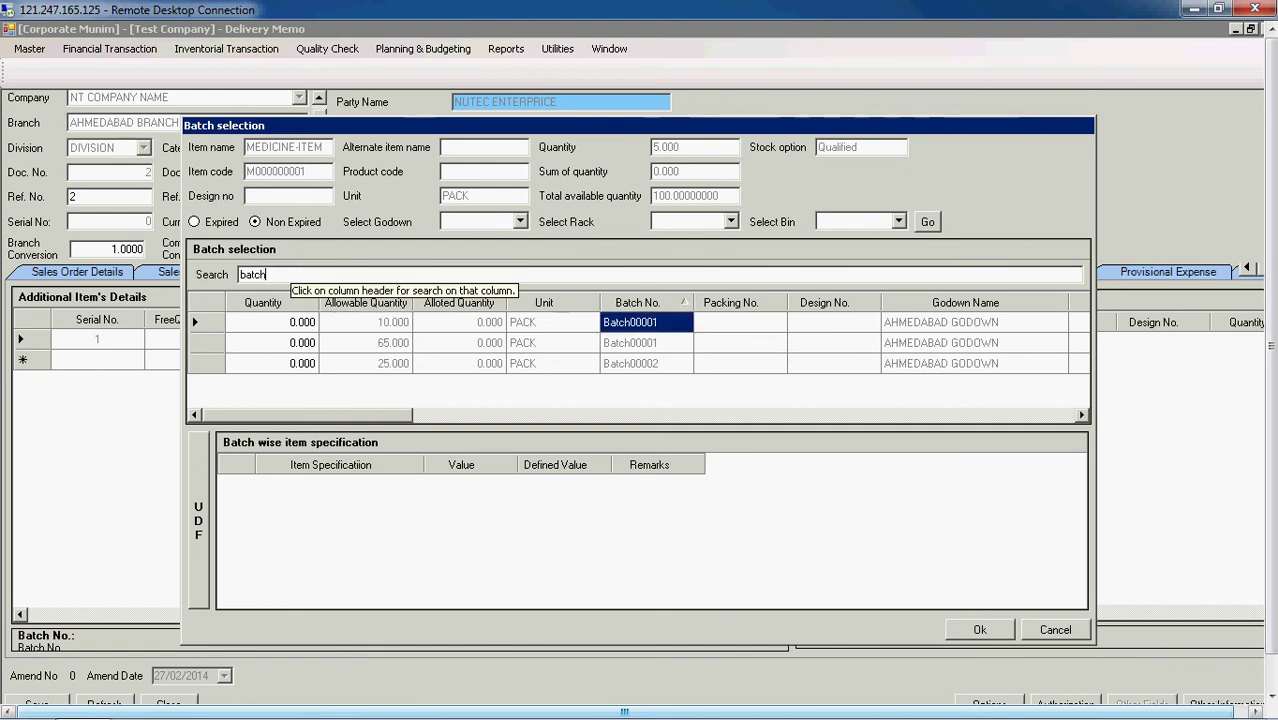
type("0000")
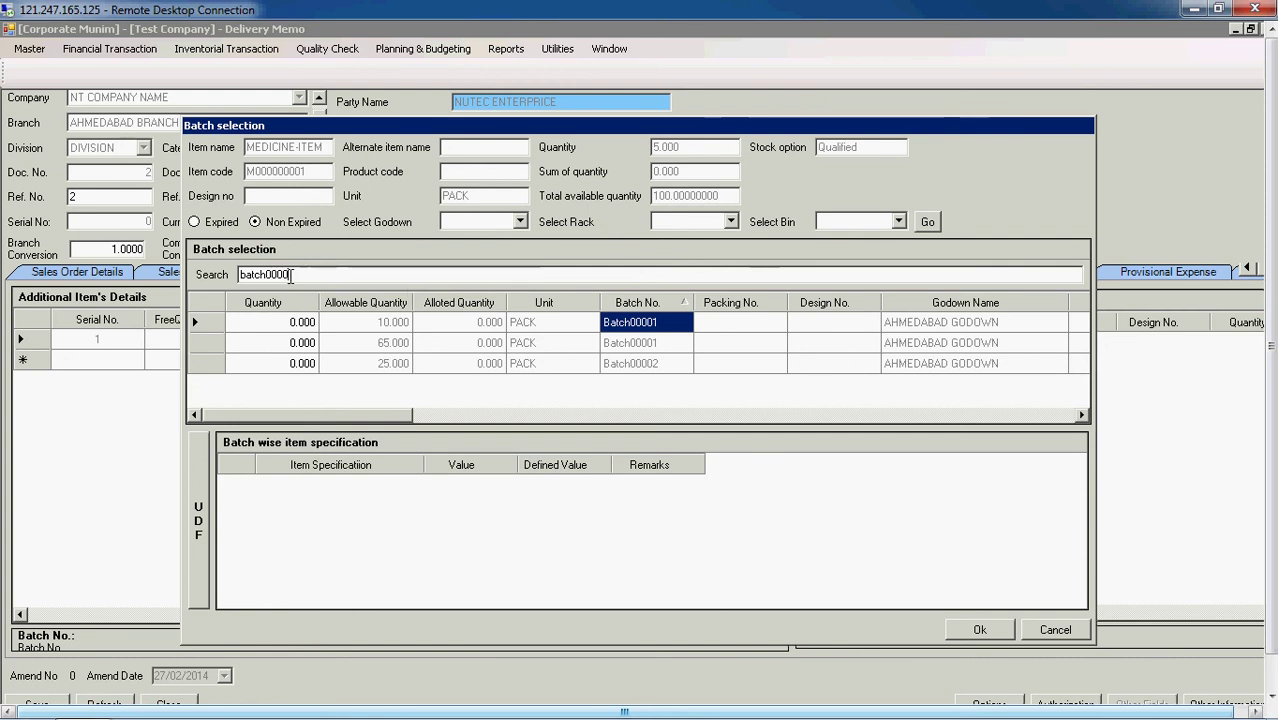
type("3")
key("BackSpace")
type("2")
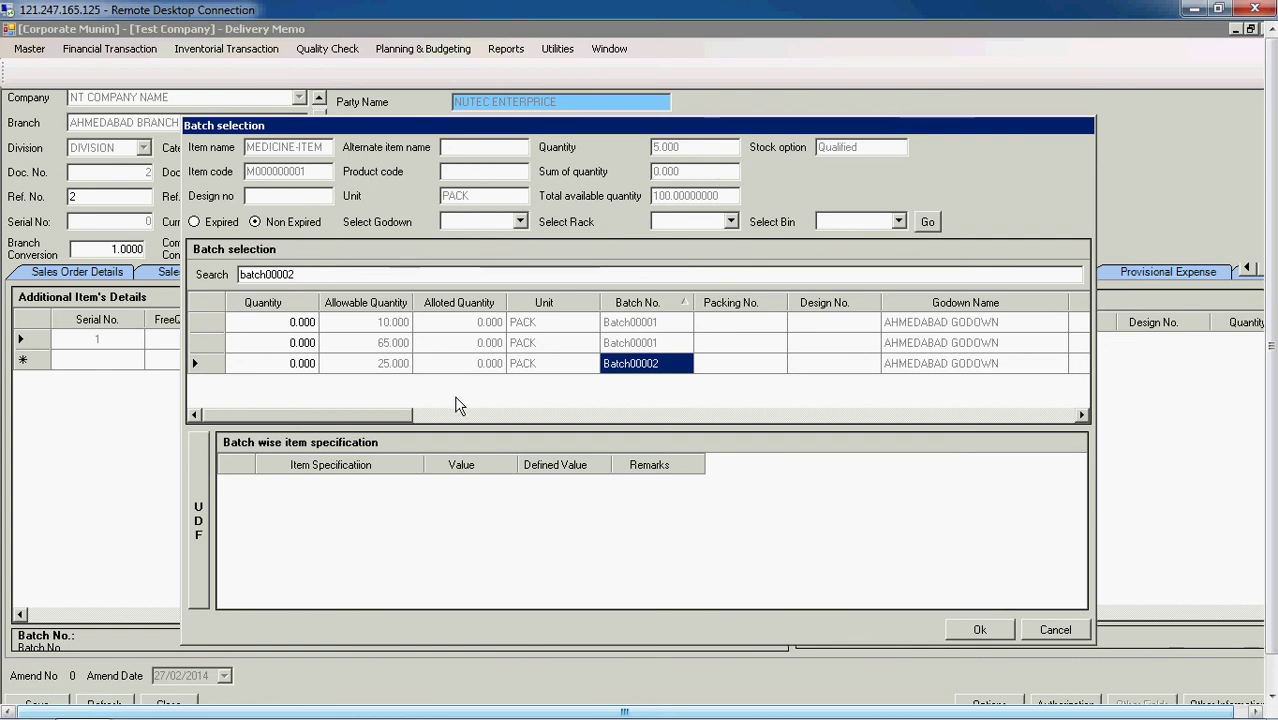
key("Tab")
key("Tab")
key("Tab")
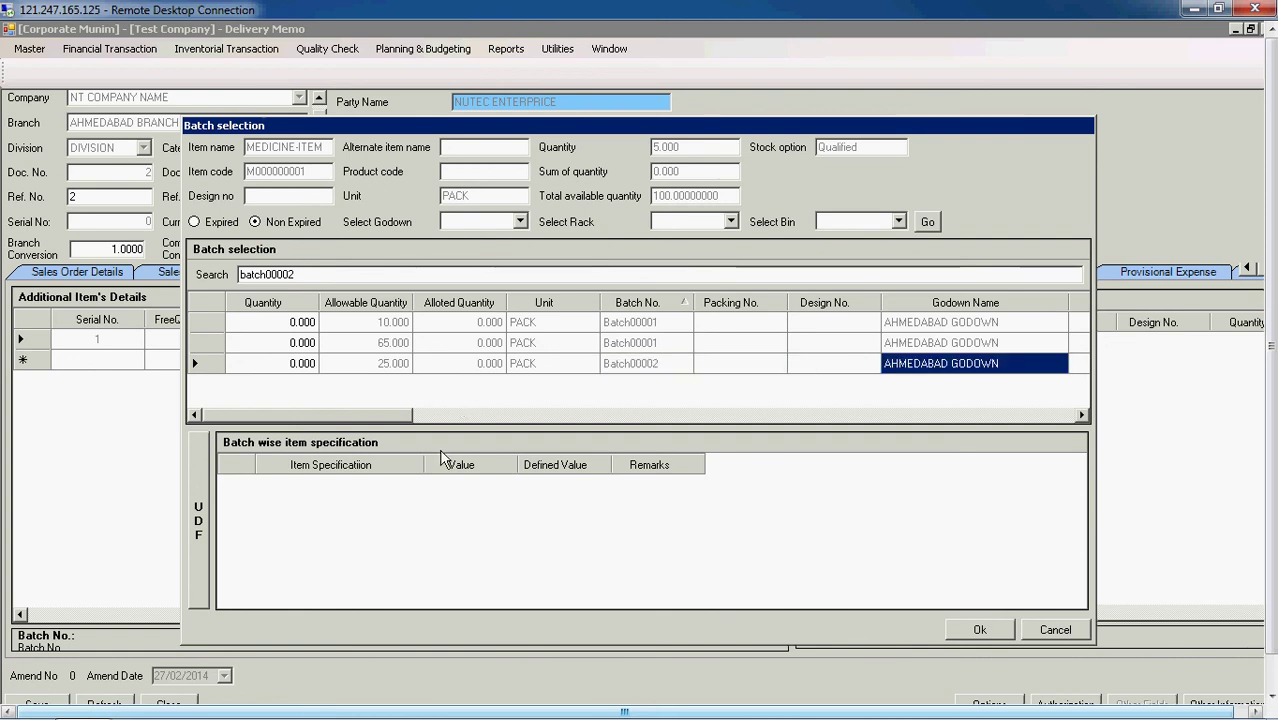
key("Tab")
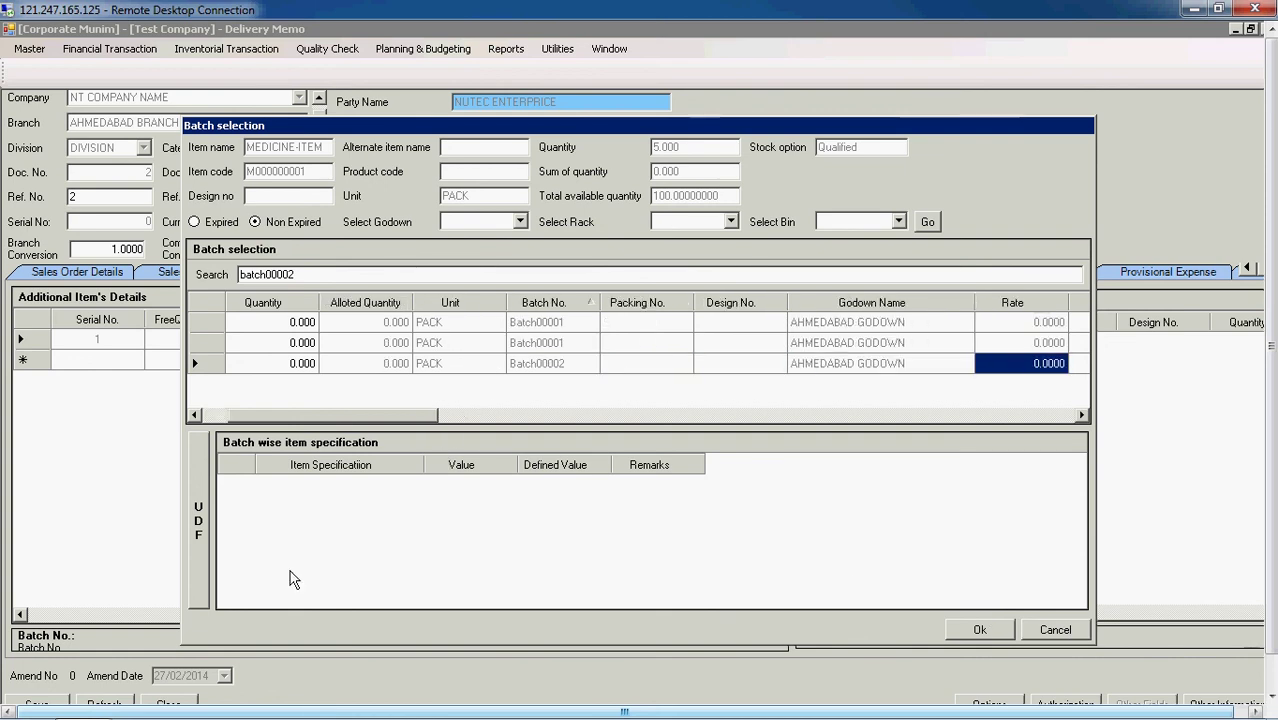
- Select the quantity of the Batch00002 row and cancel the batch selection
left_click(212, 414)
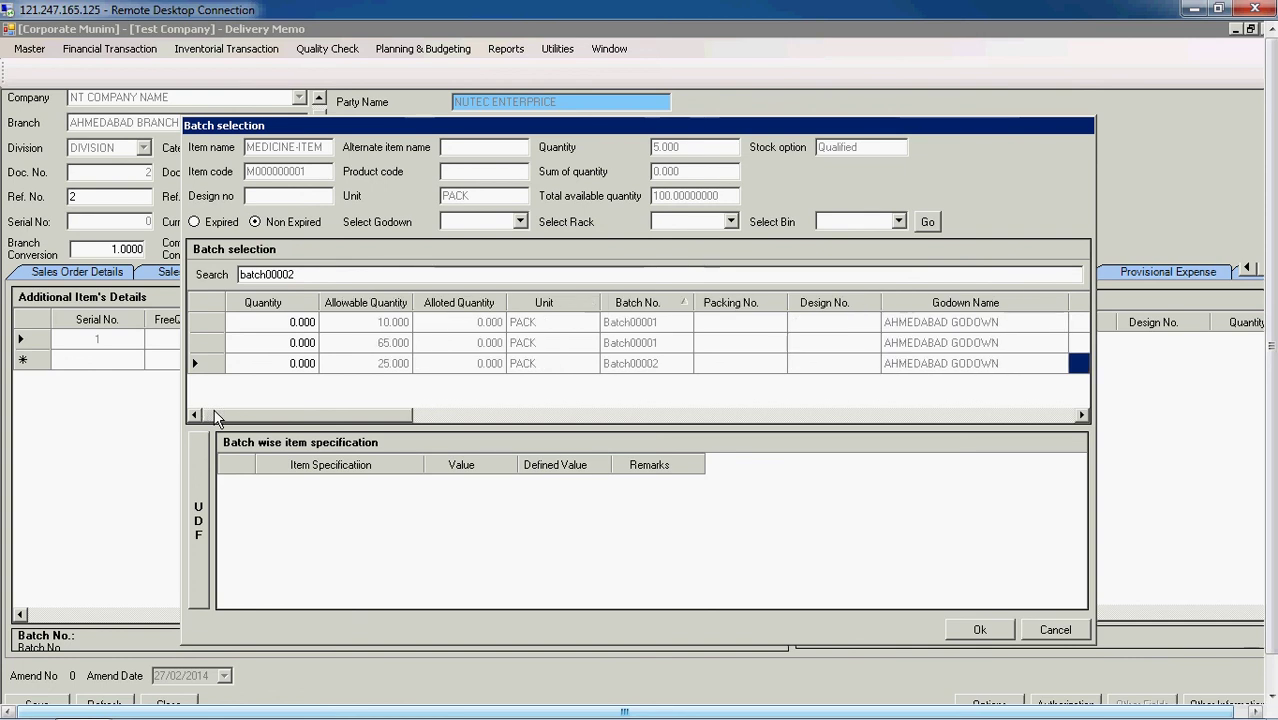
left_click(297, 366)
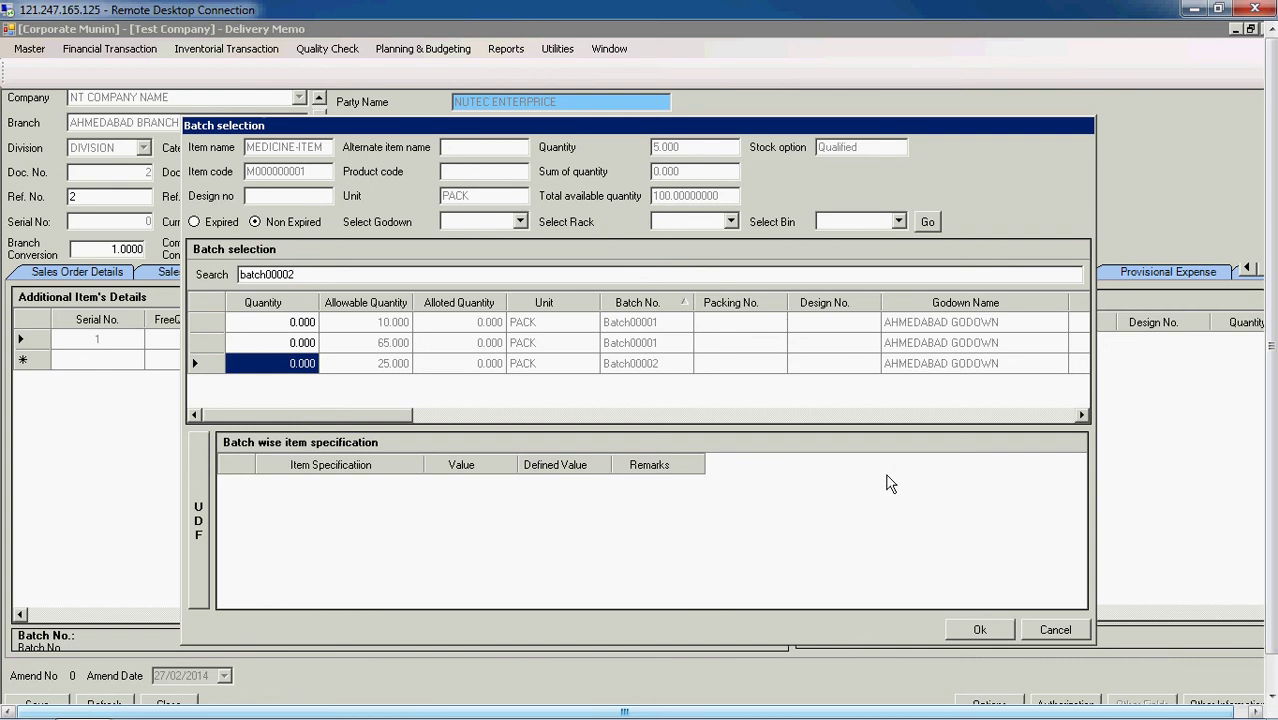
left_click(1055, 630)
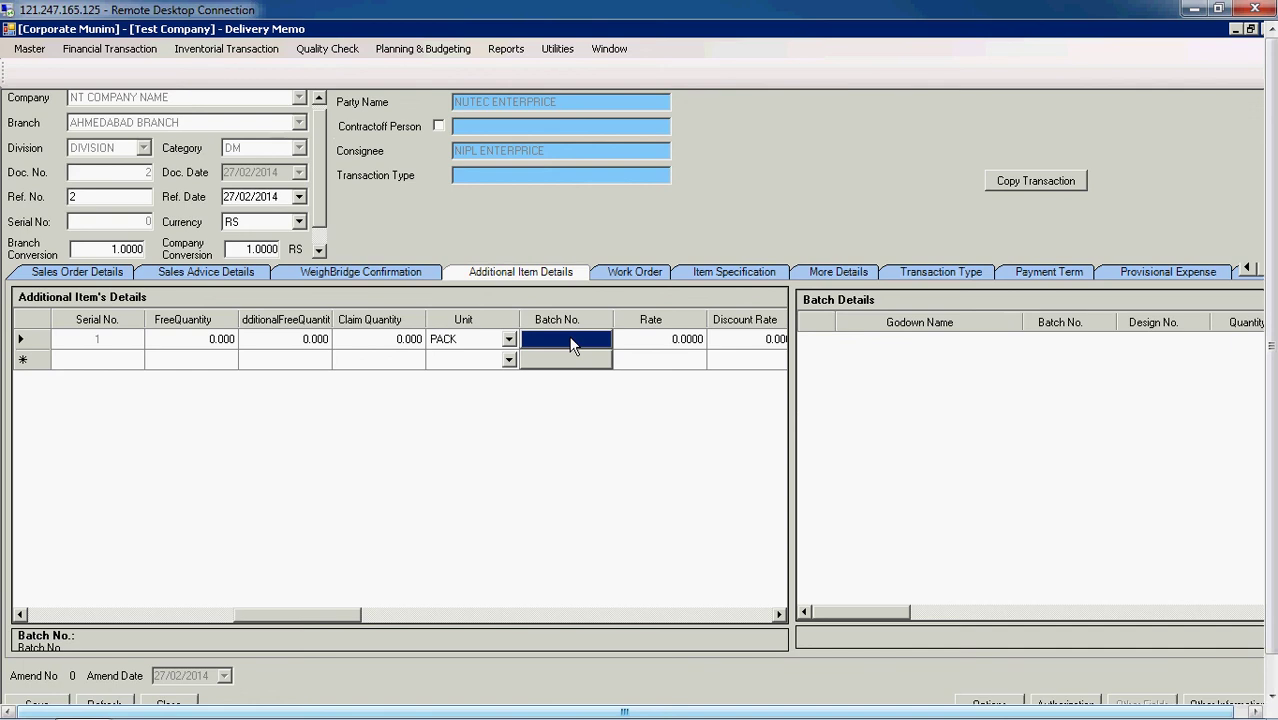
- Reopen the batch selection for the MEDICINE-ITEM line and set the first Batch00001 row's quantity to 0
double_click(572, 344)
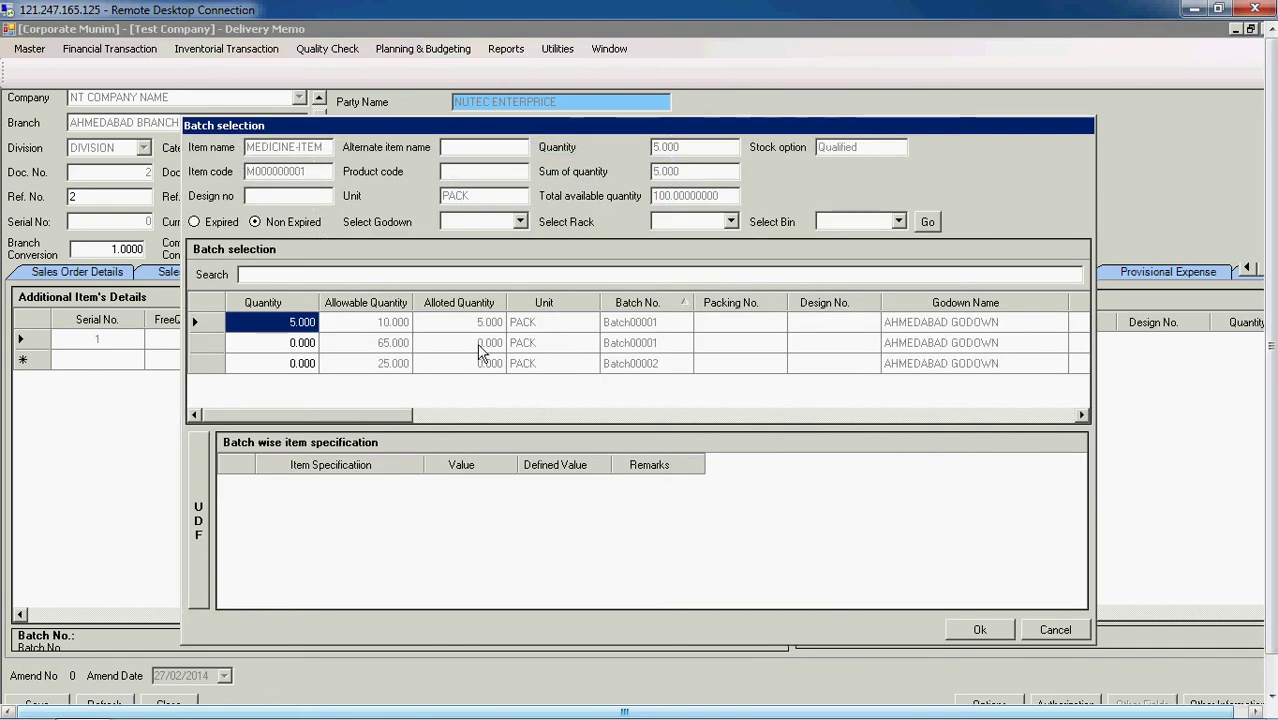
left_click(399, 343)
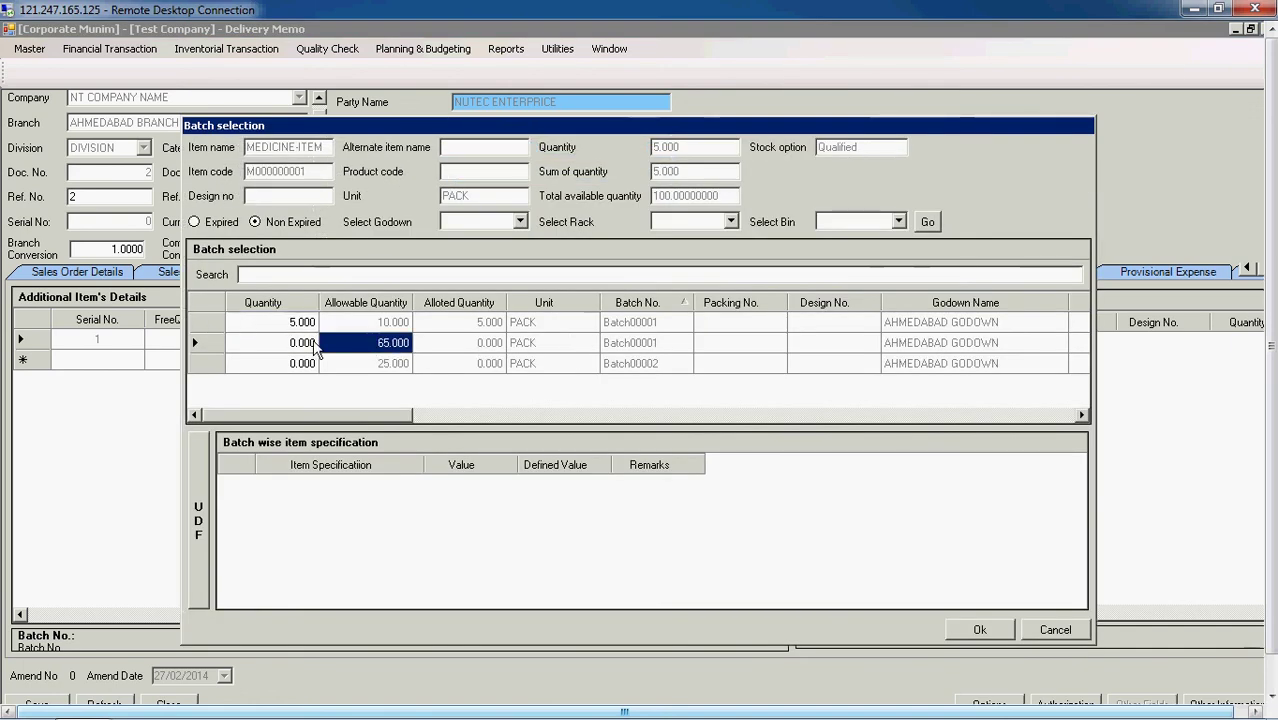
left_click_drag(313, 344, 310, 328)
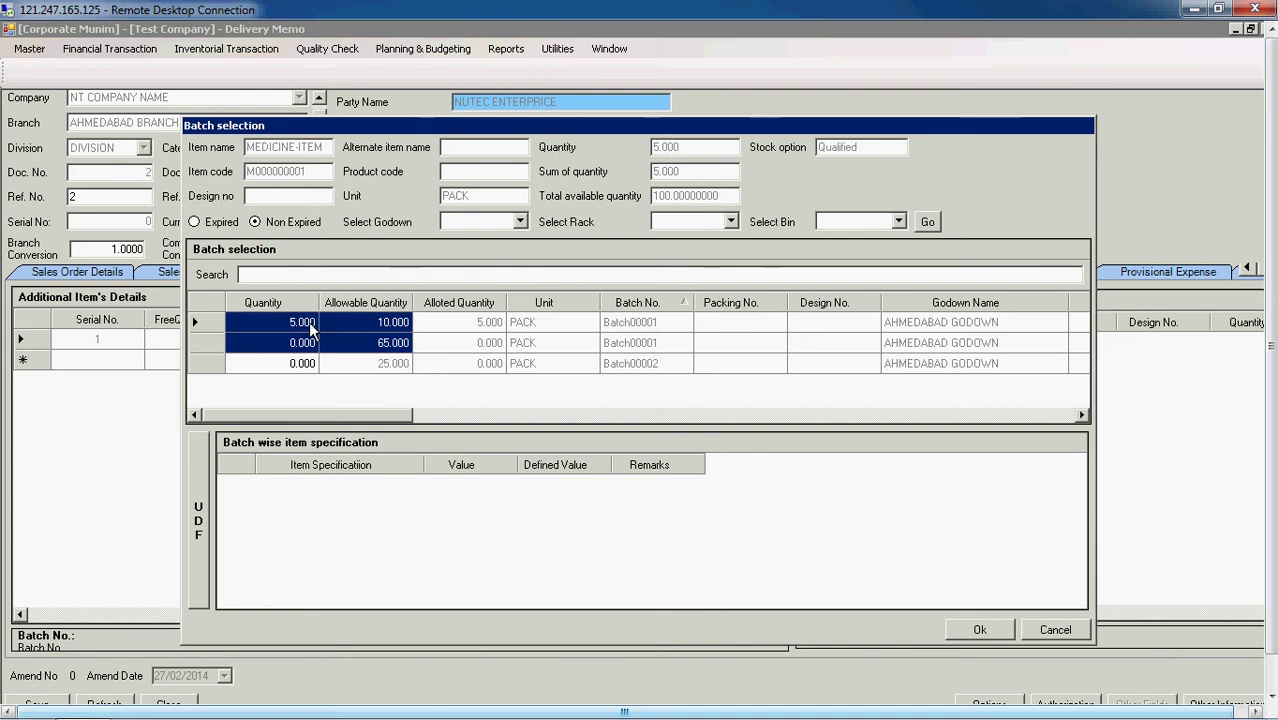
left_click(309, 323)
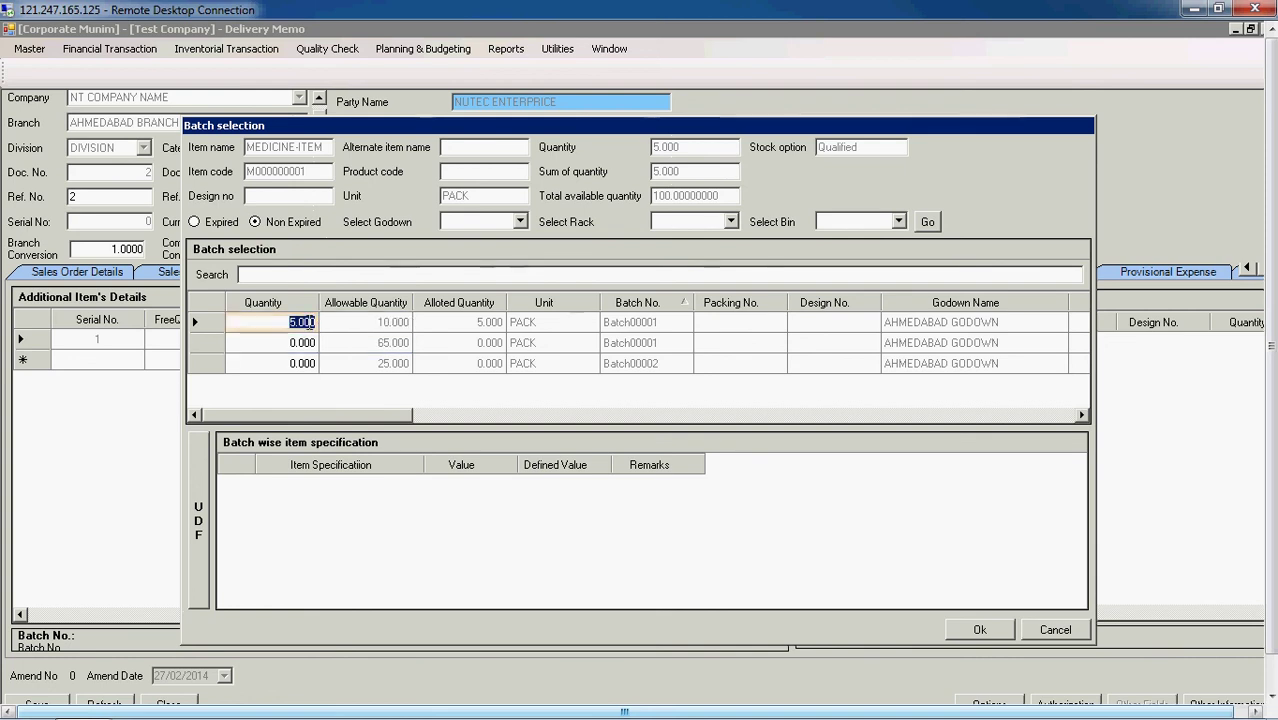
type("0")
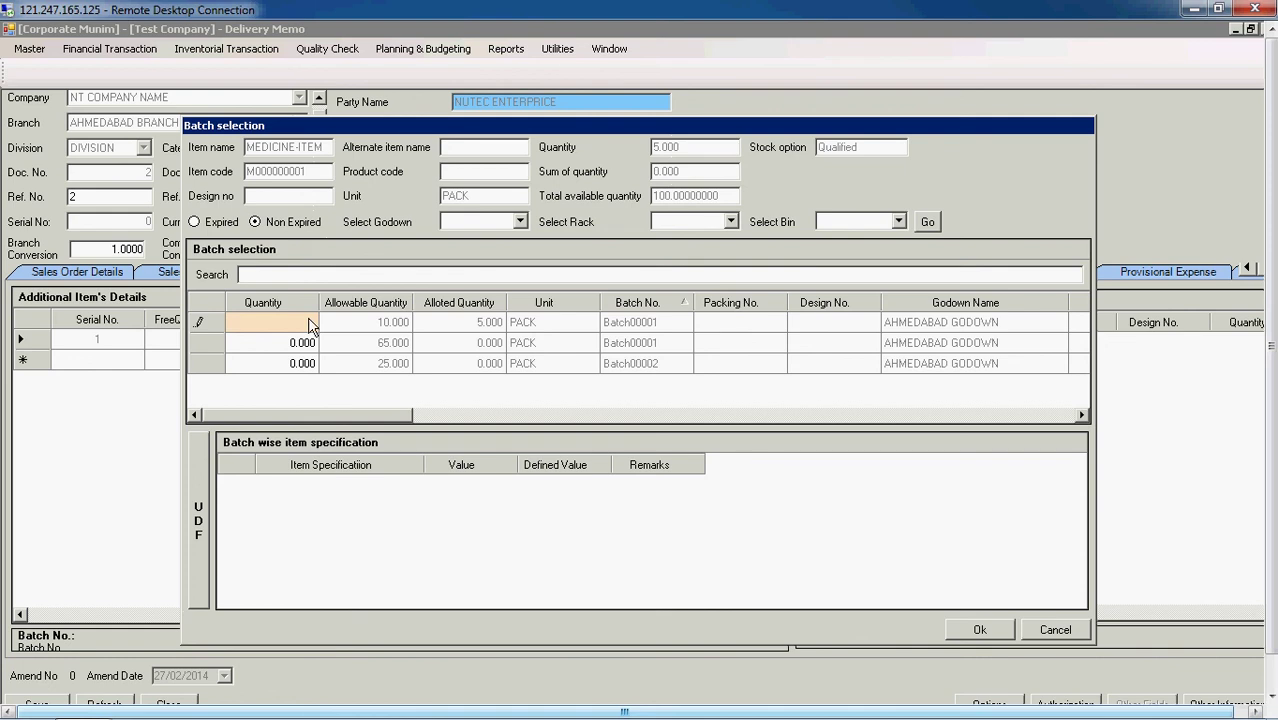
key("Tab")
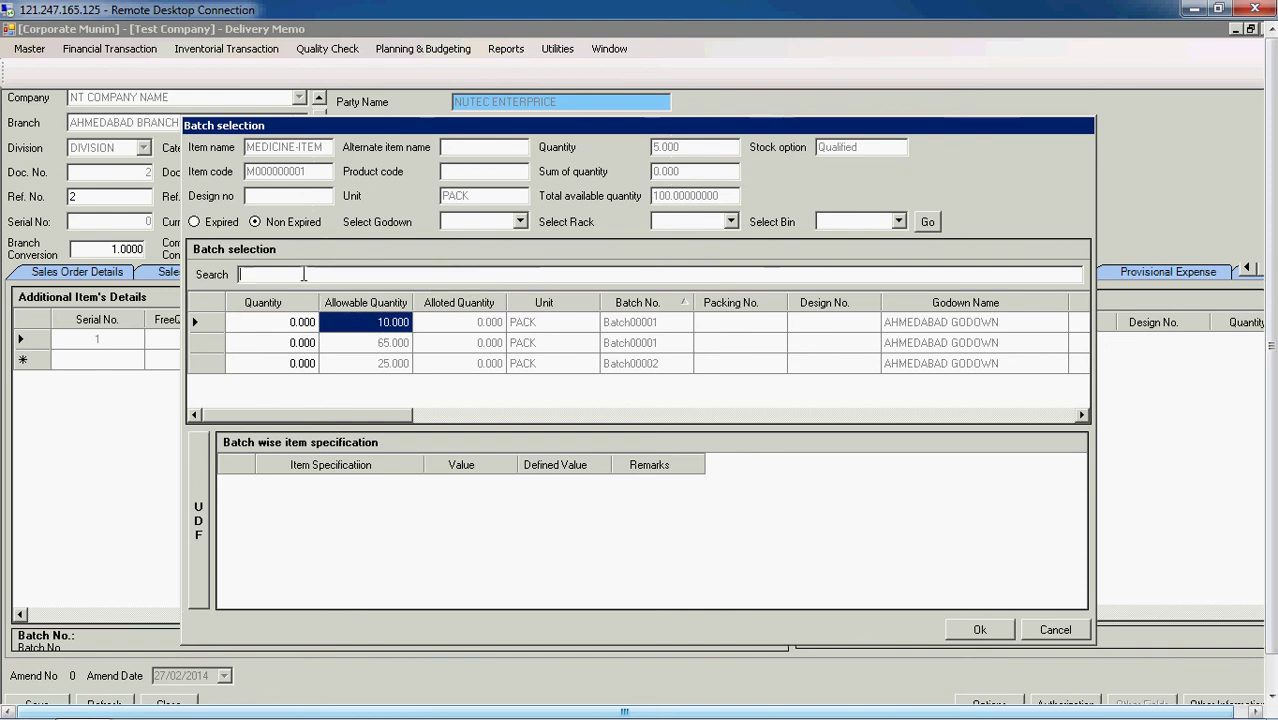
- Search the batch list for "batch00002" and close the batch selection without applying it
left_click(304, 274)
type("batch")
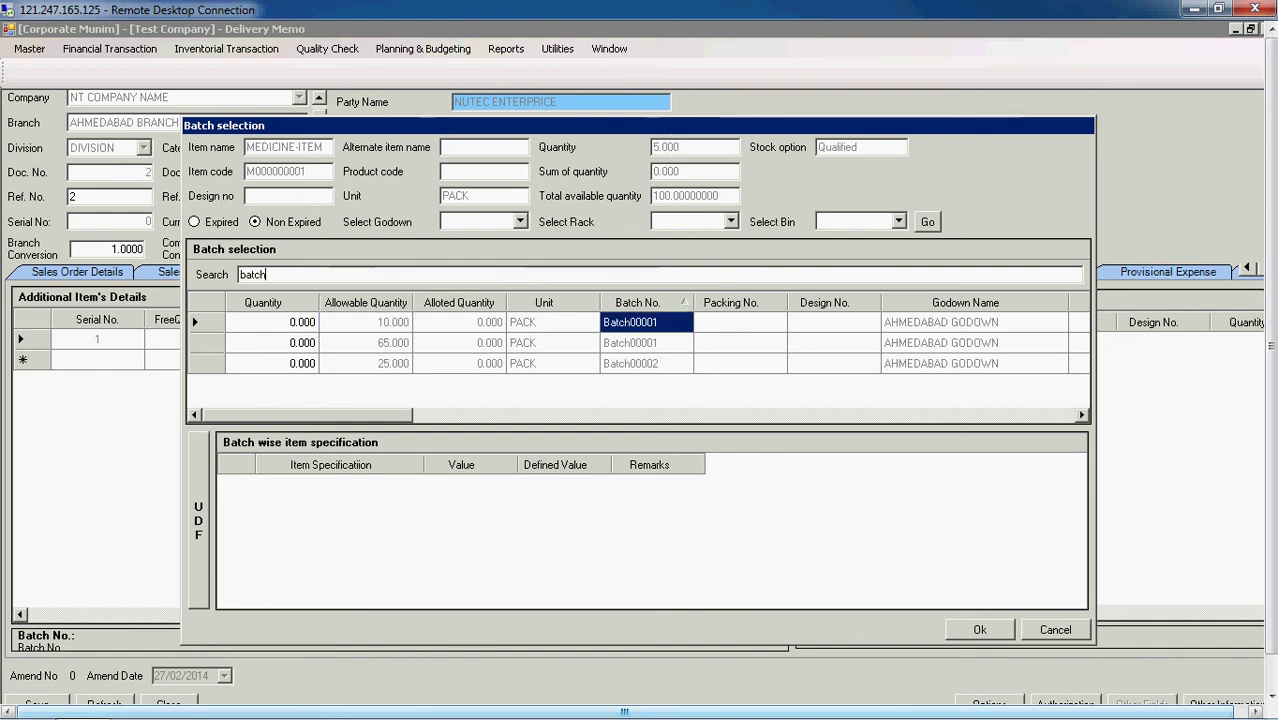
type("0000")
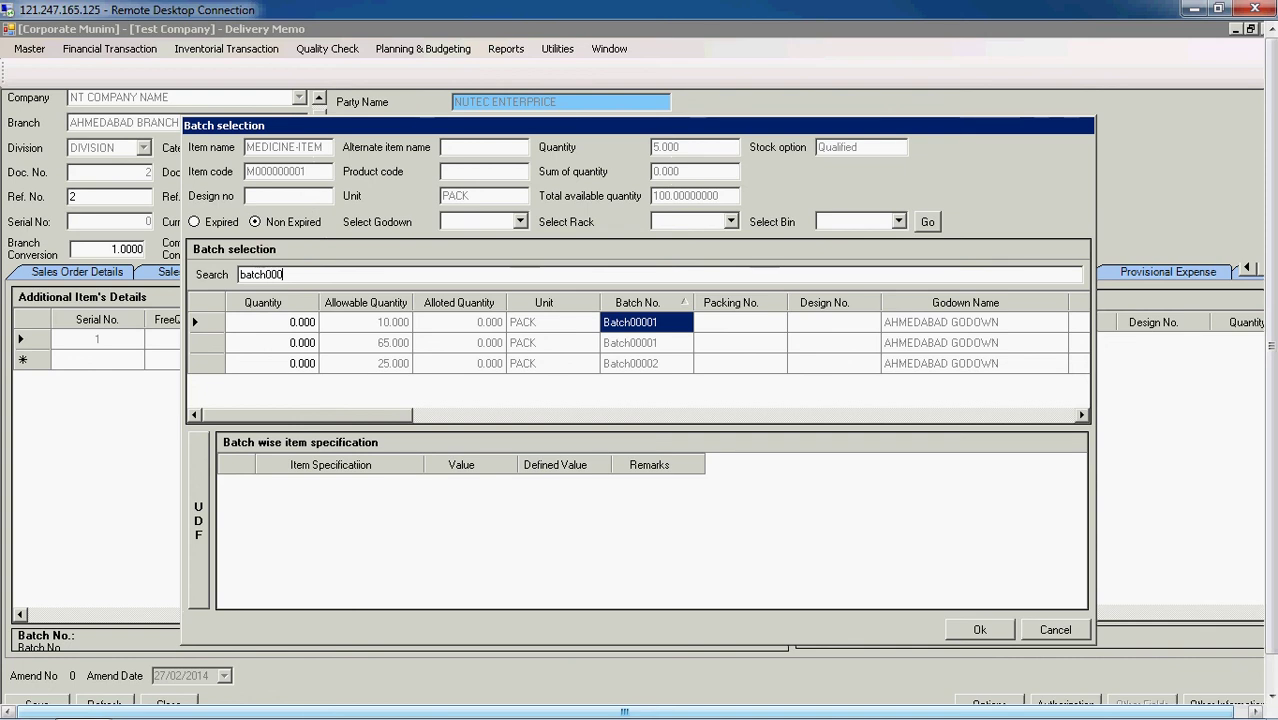
type("2")
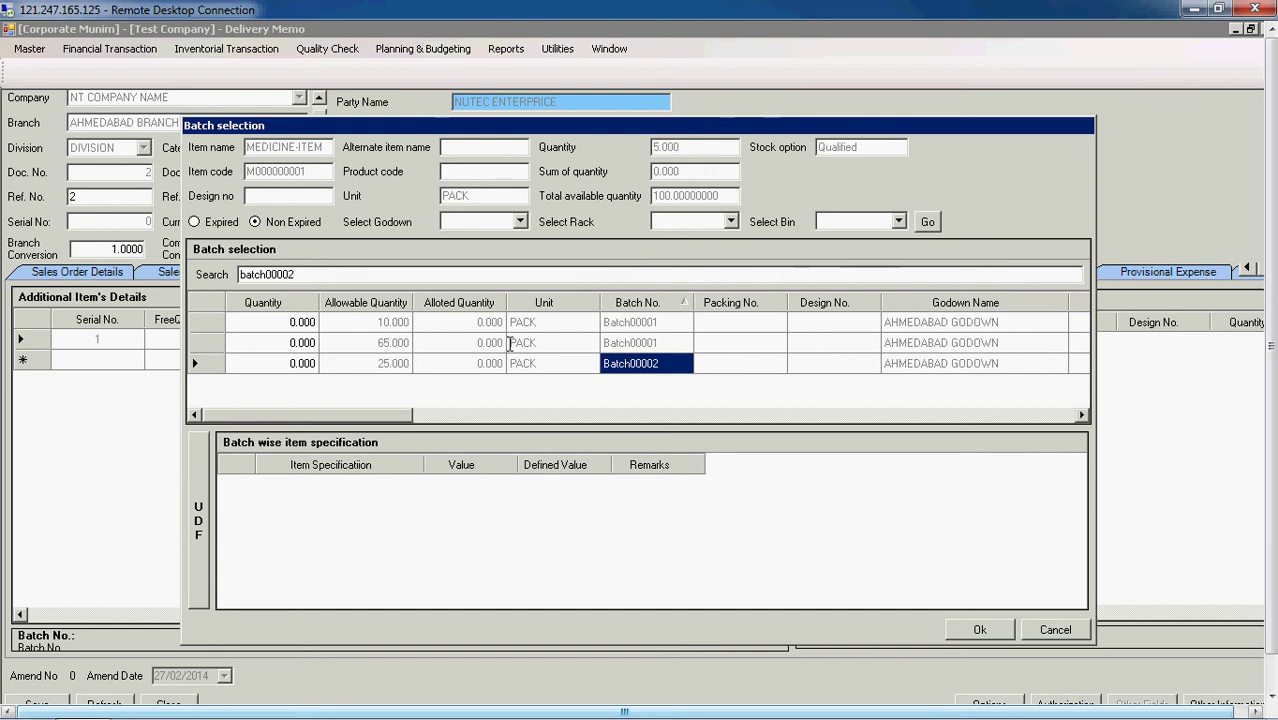
left_click(1054, 630)
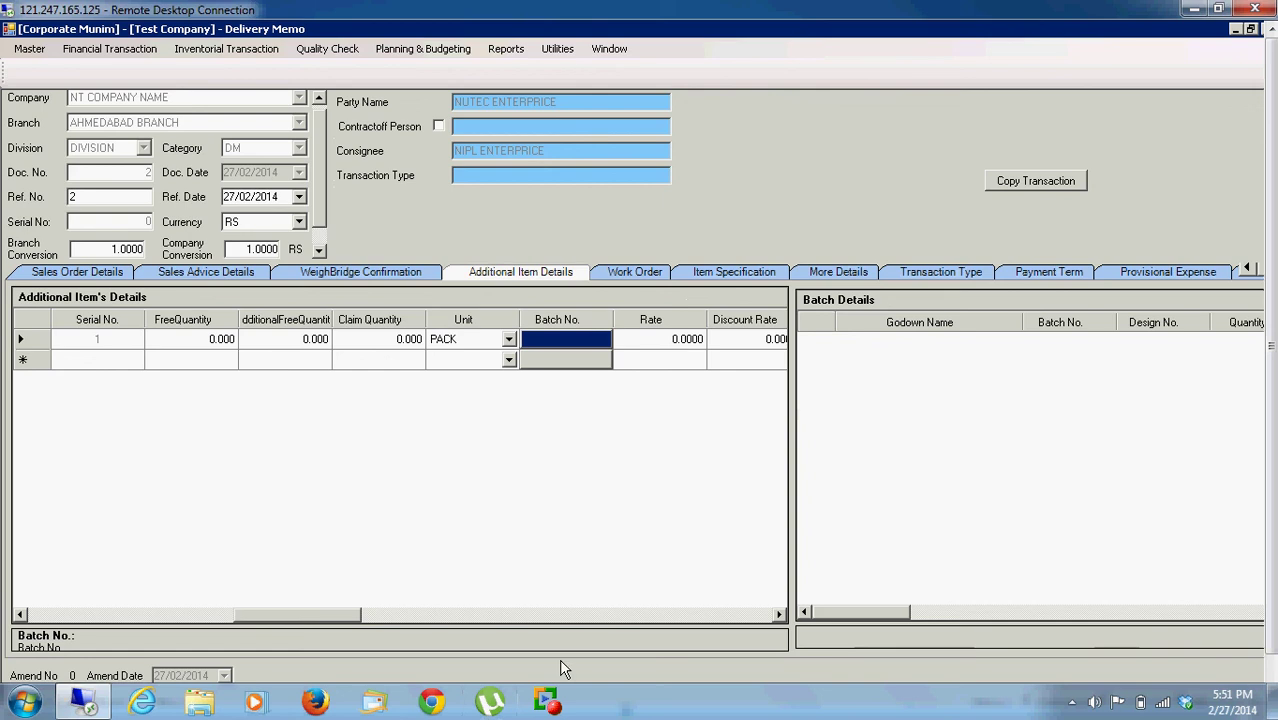
left_click(547, 703)
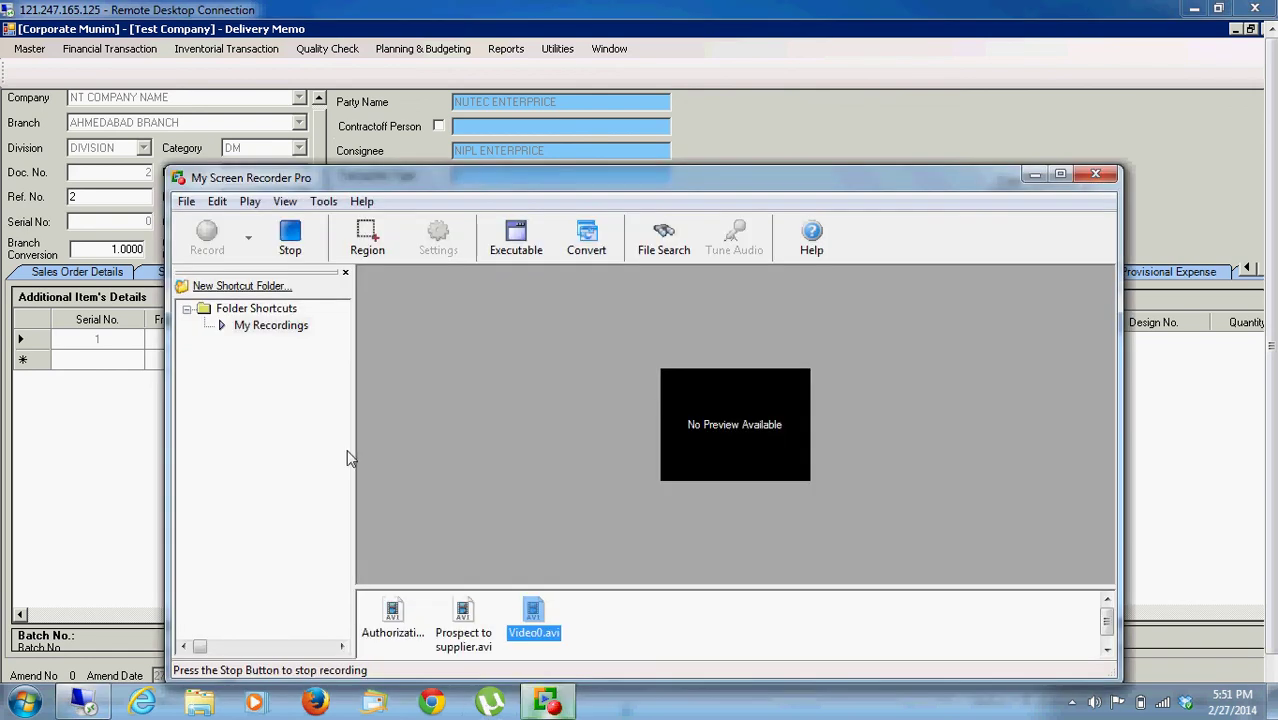